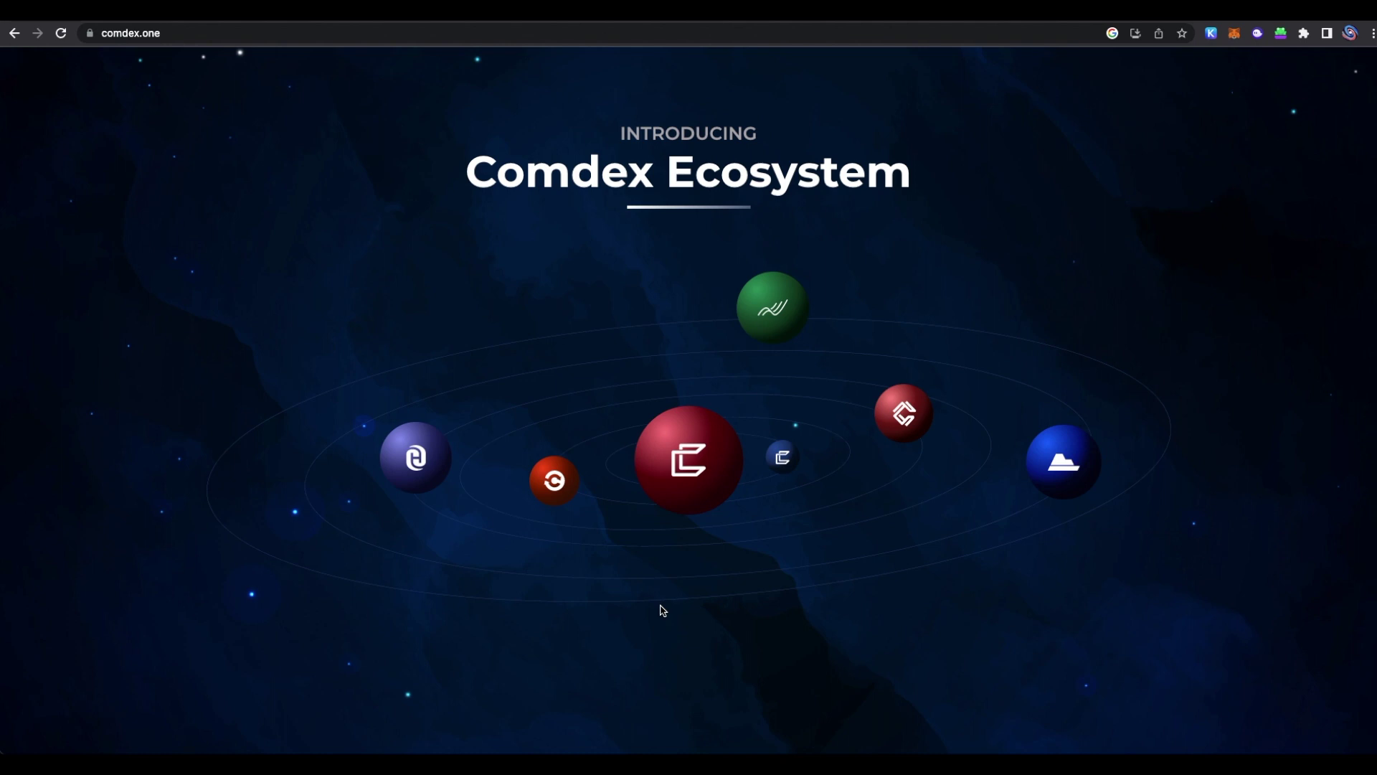
Step: Launch the cSwap app from its planet in the Comdex ecosystem map and turn on limit order mode
mouse_move(556, 482)
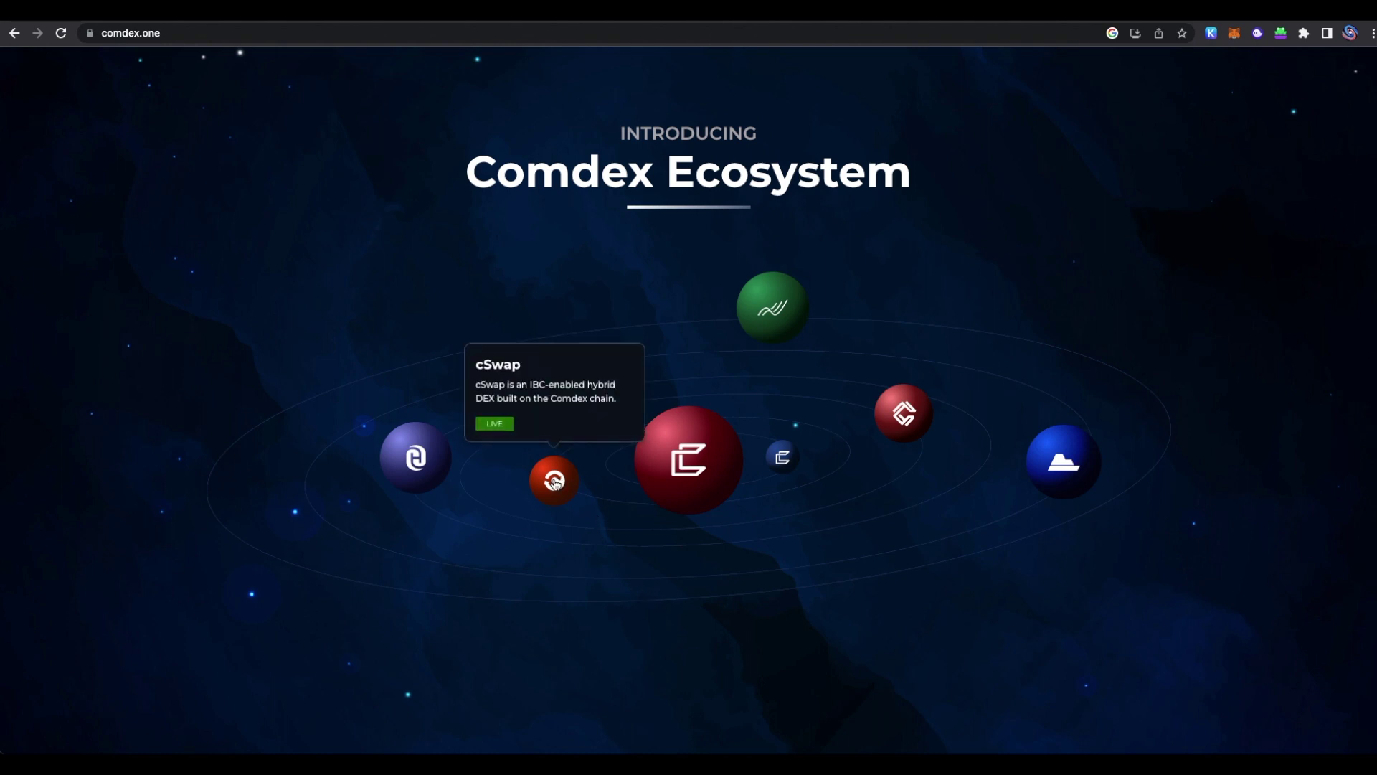
click(555, 482)
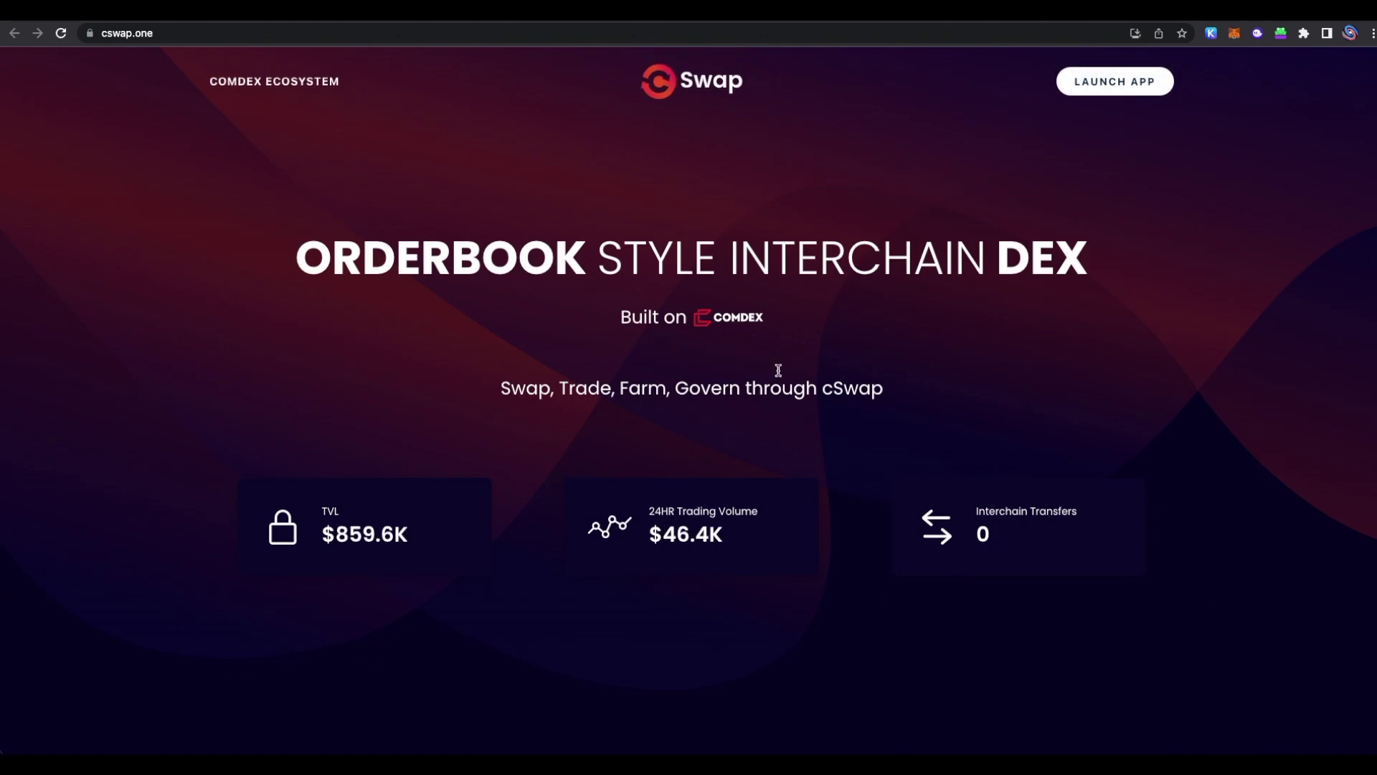
click(1139, 89)
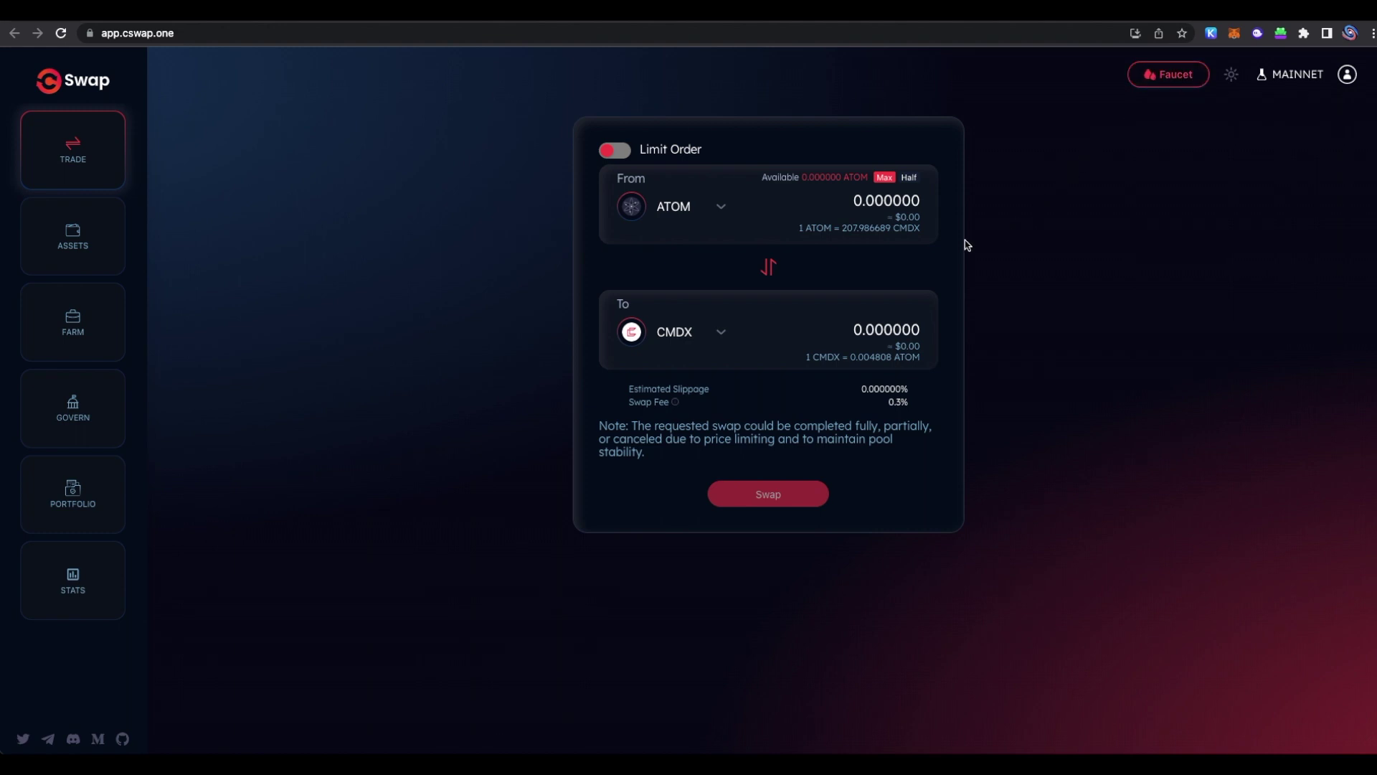
drag(711, 151, 638, 150)
click(616, 151)
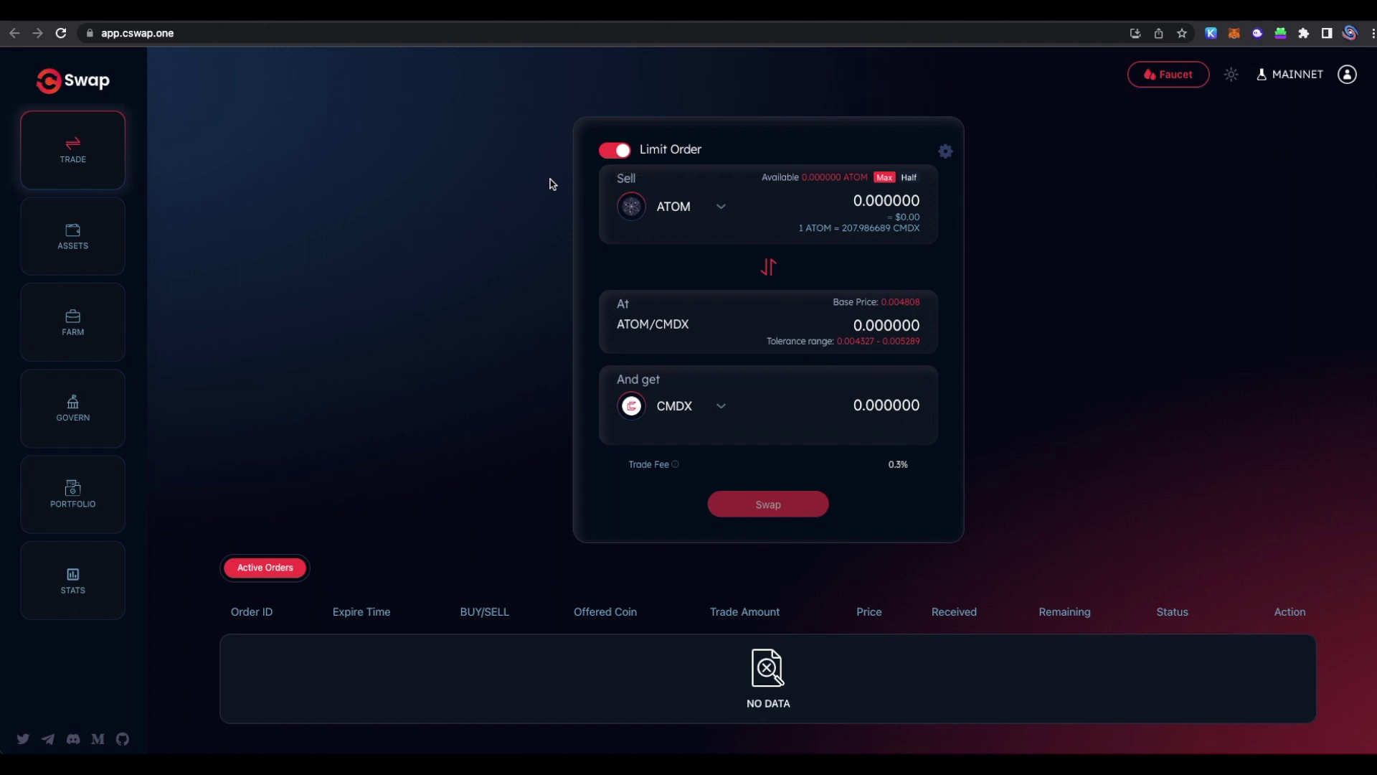
Step: Return to the Comdex site and open the cSwap documentation from cSwap's card on the Ecosystem page
click(178, 10)
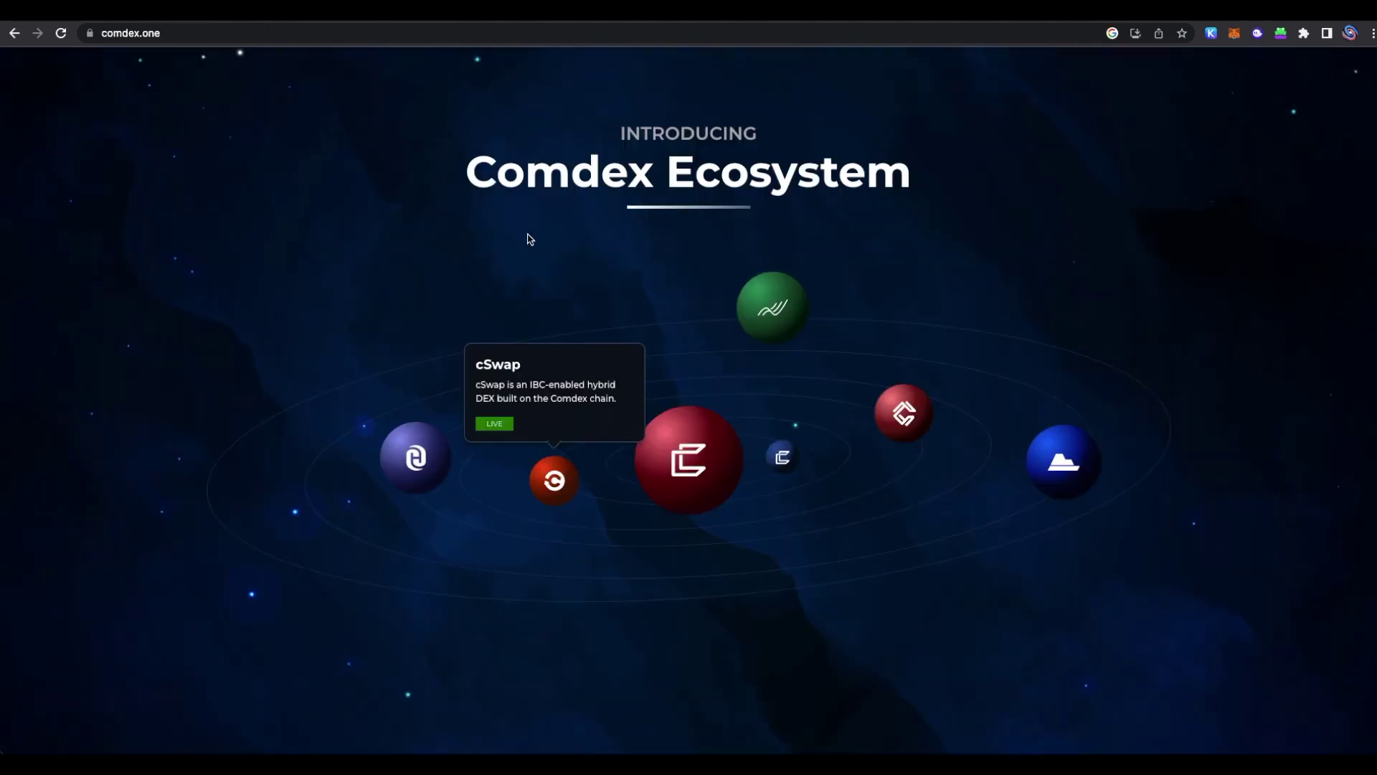
scroll(529, 239, up, 10)
click(686, 70)
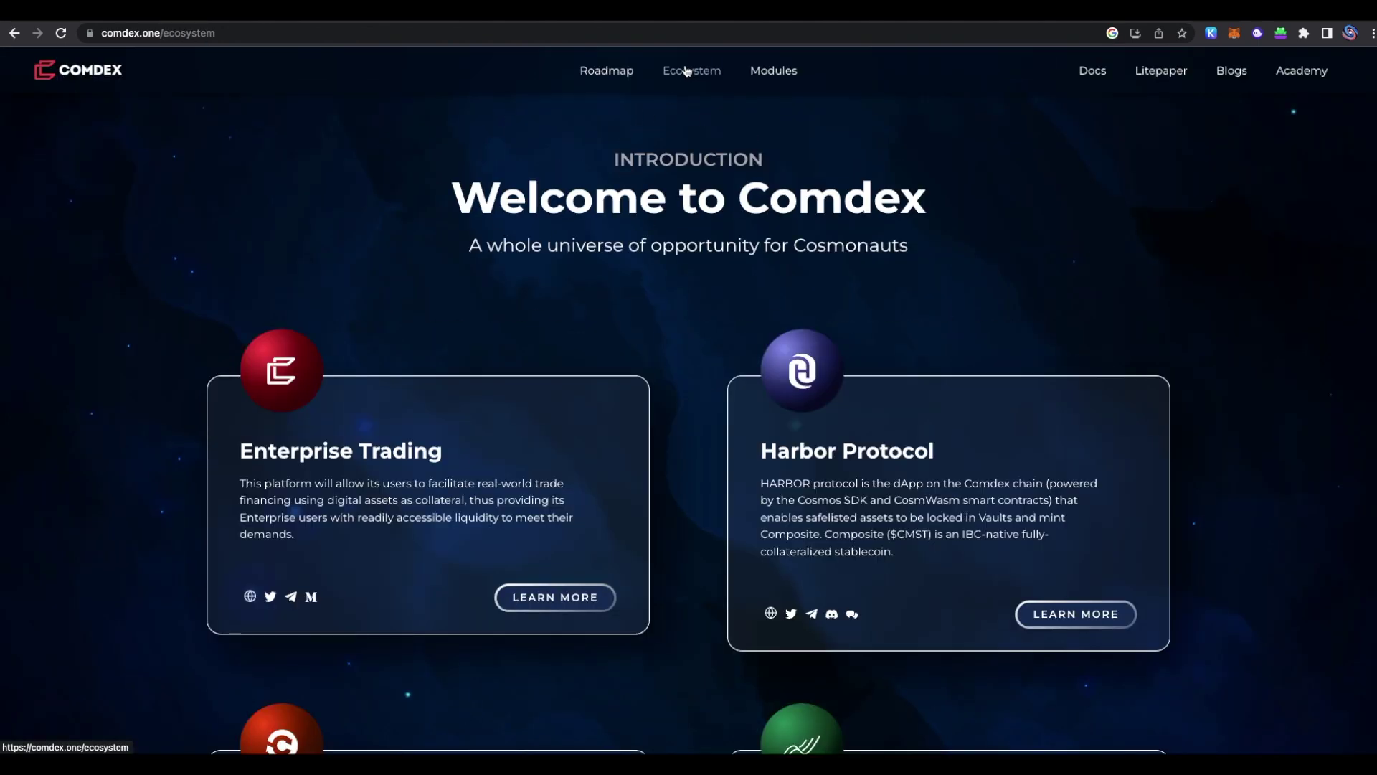
scroll(569, 476, down, 6)
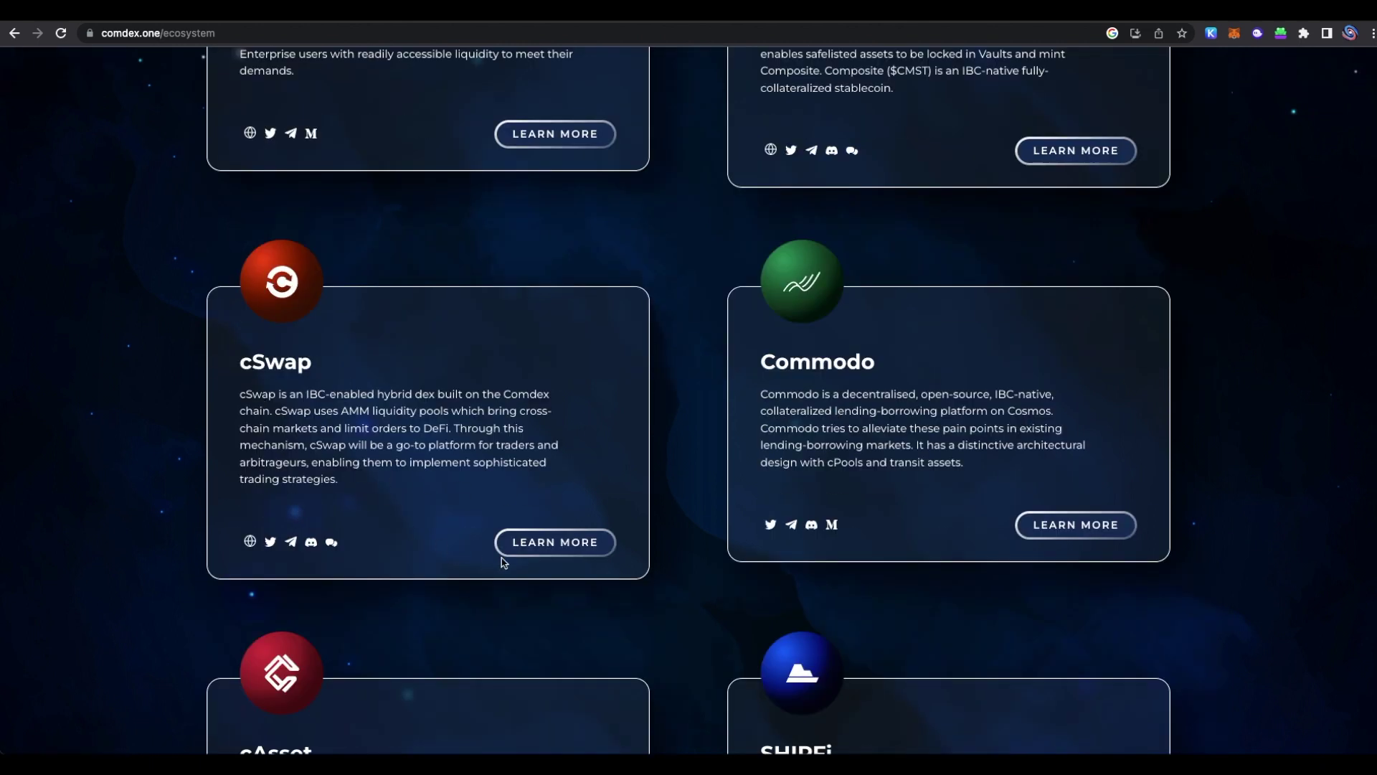
click(595, 545)
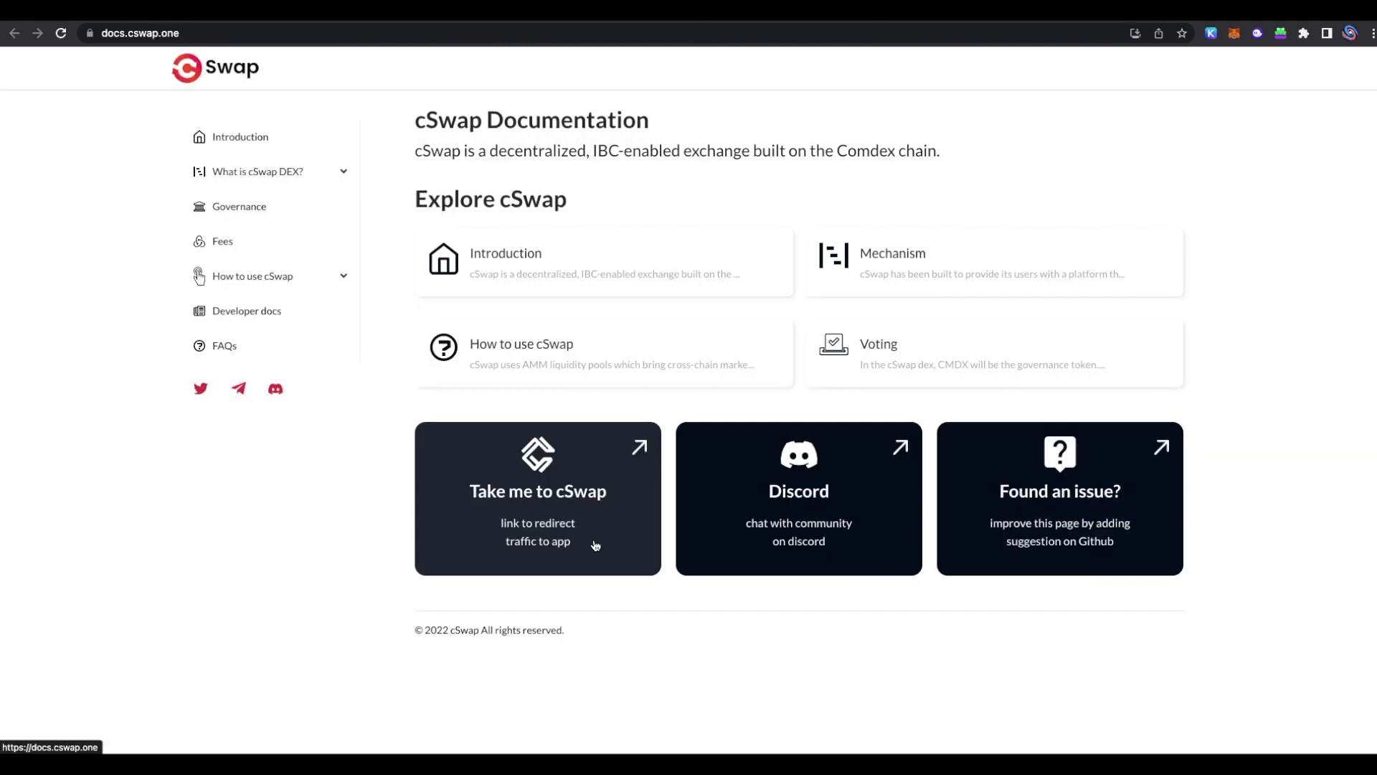
Step: View the docs pages "What is cSwap DEX?" and "Orderbook", highlighting the definitions of limit orders and market orders
click(279, 182)
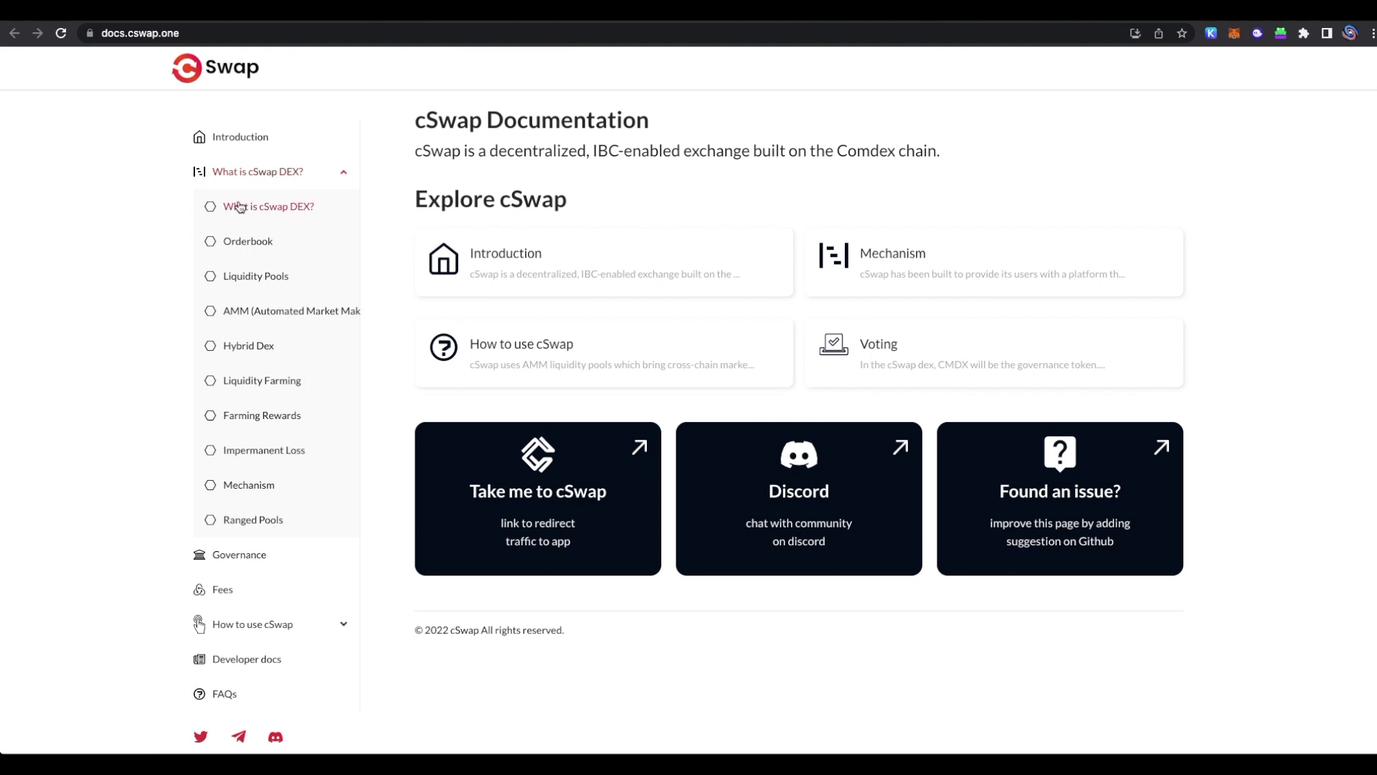
click(241, 207)
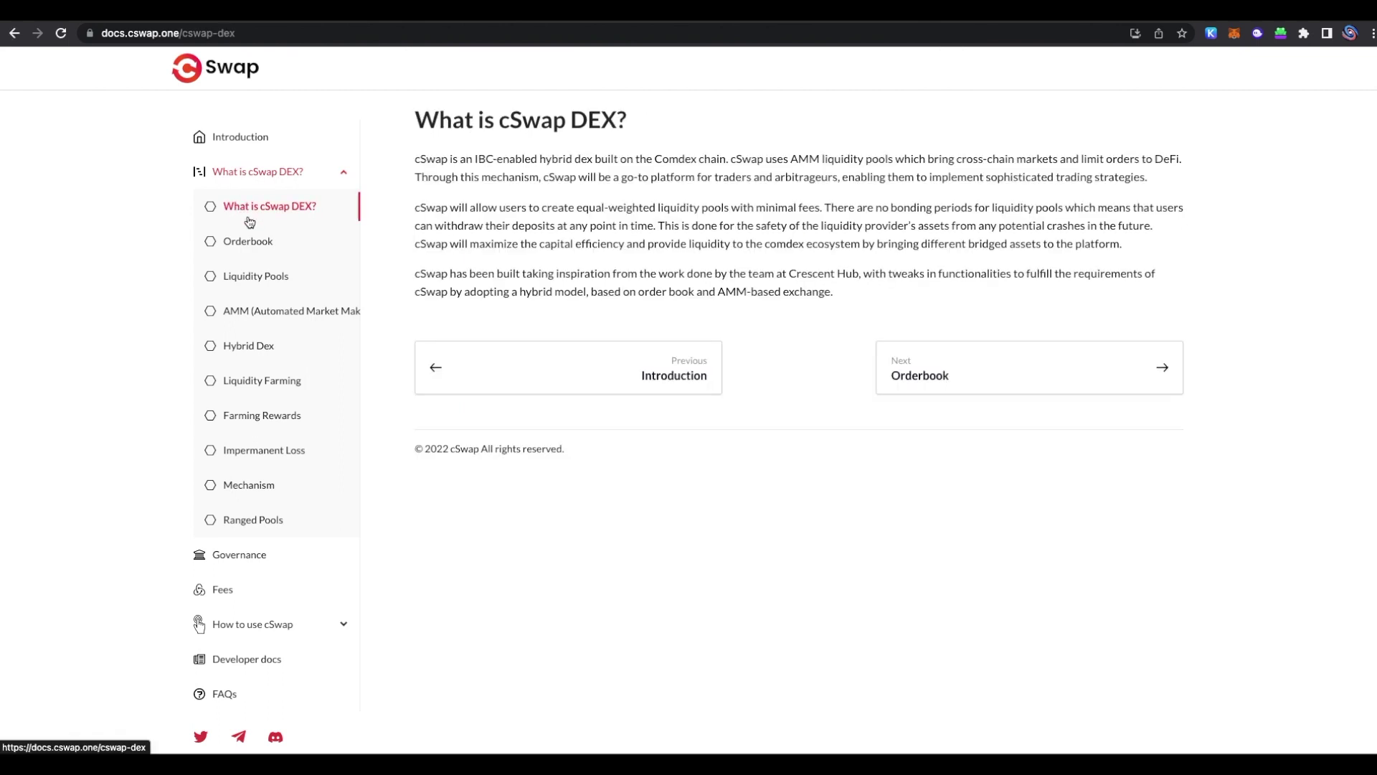
click(260, 242)
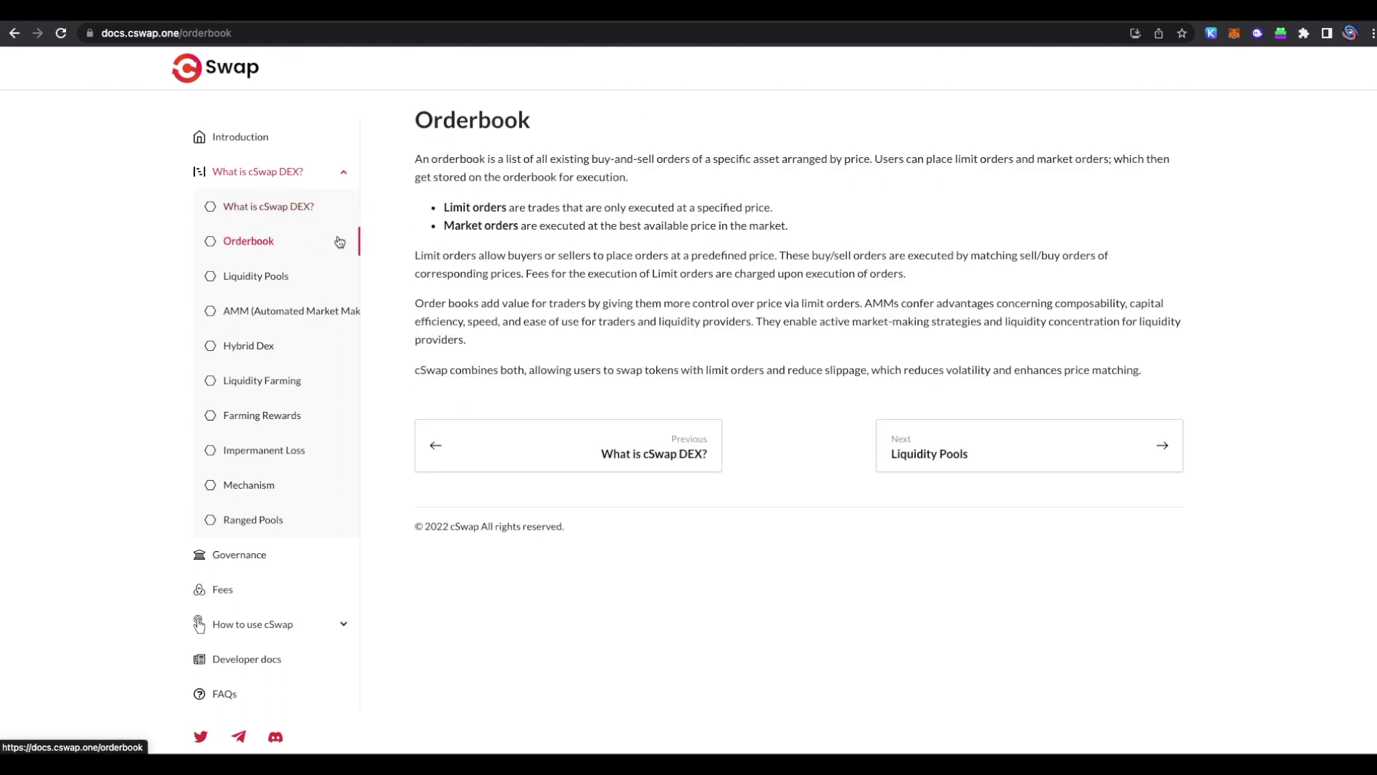
drag(444, 207, 774, 210)
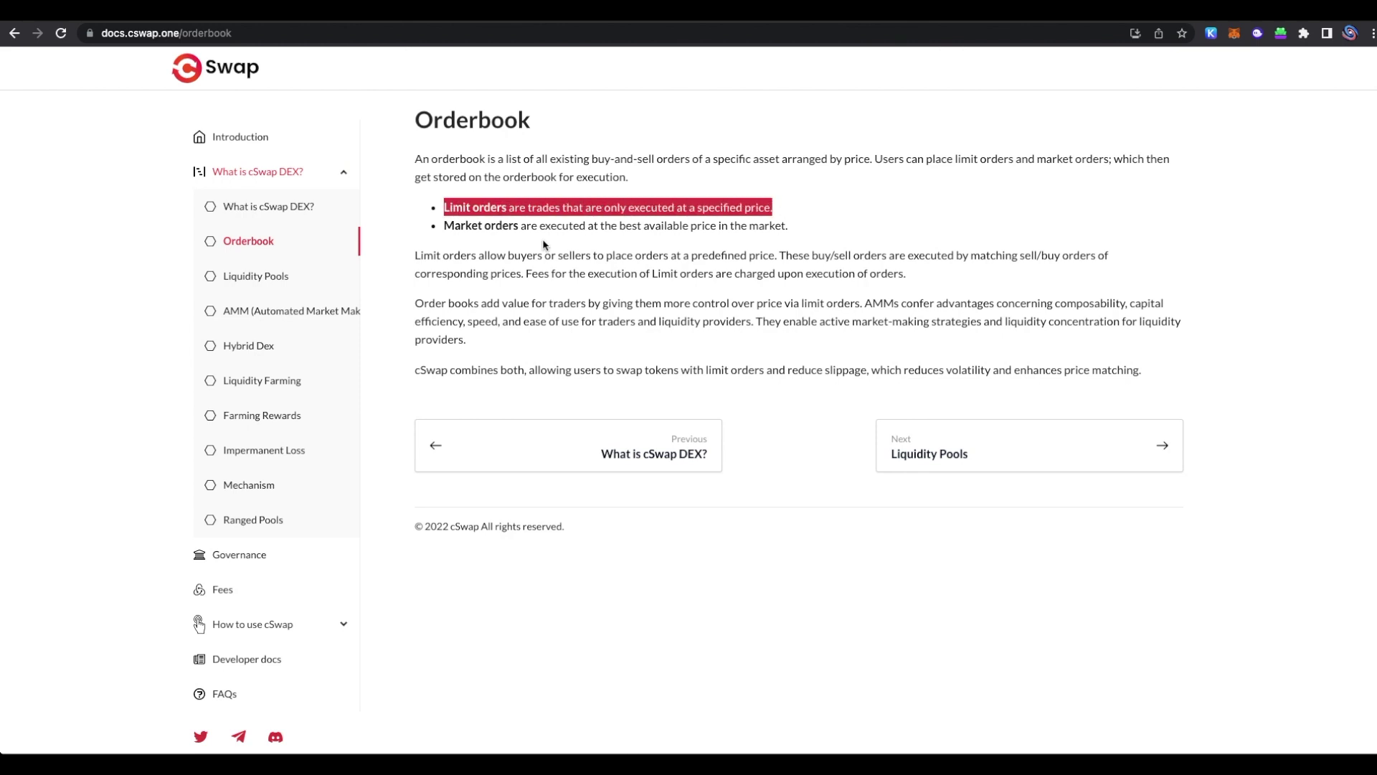
drag(444, 225, 811, 233)
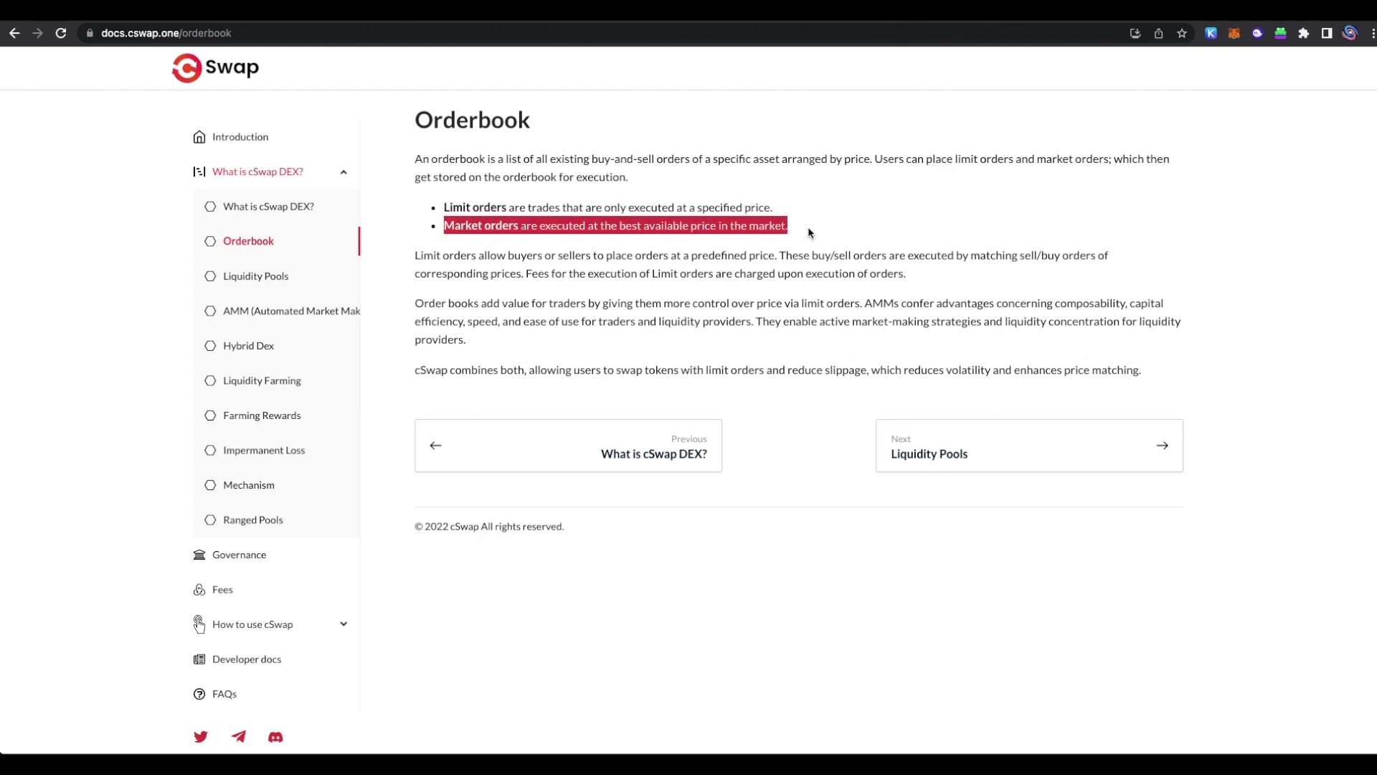
click(809, 232)
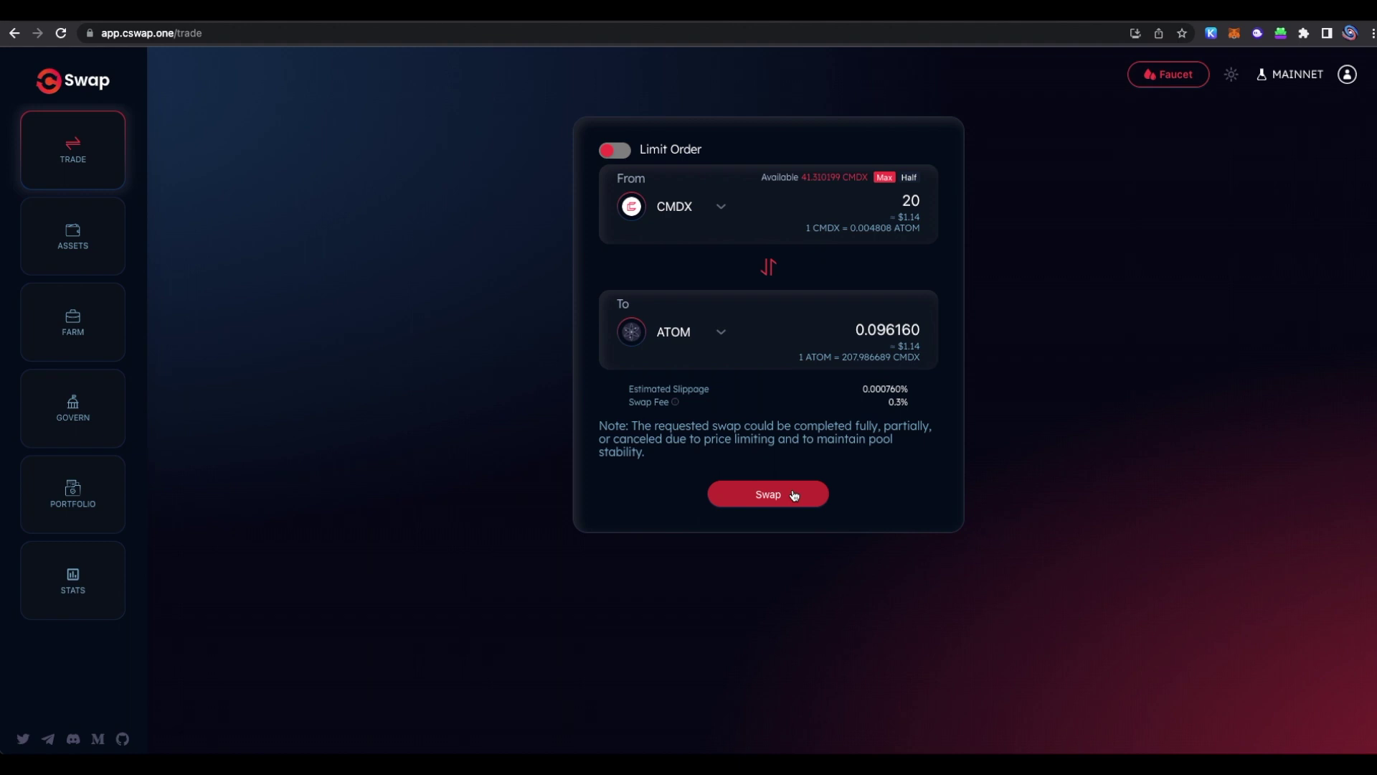
Step: Submit the market swap of 20 CMDX to ATOM and approve it in the Keplr wallet with the Average fee
click(794, 495)
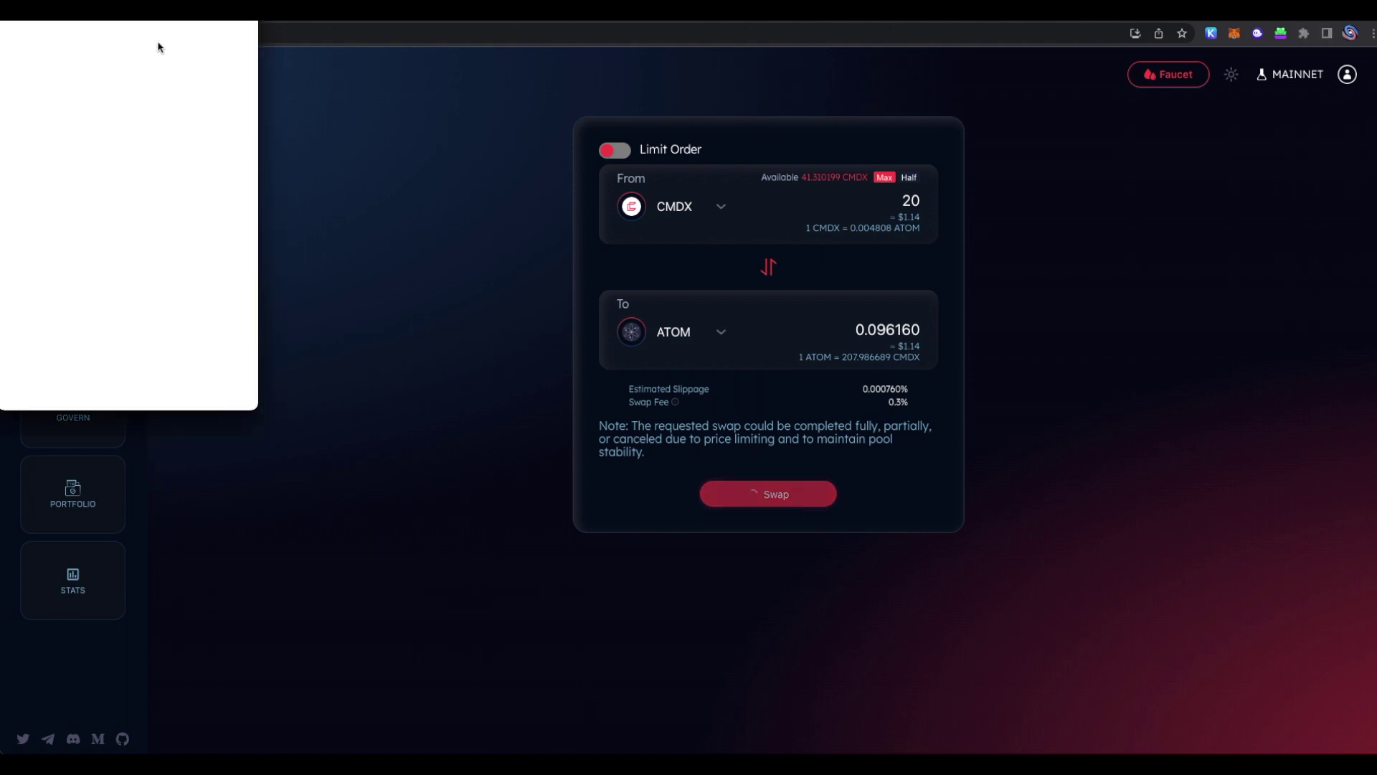
drag(246, 57, 421, 124)
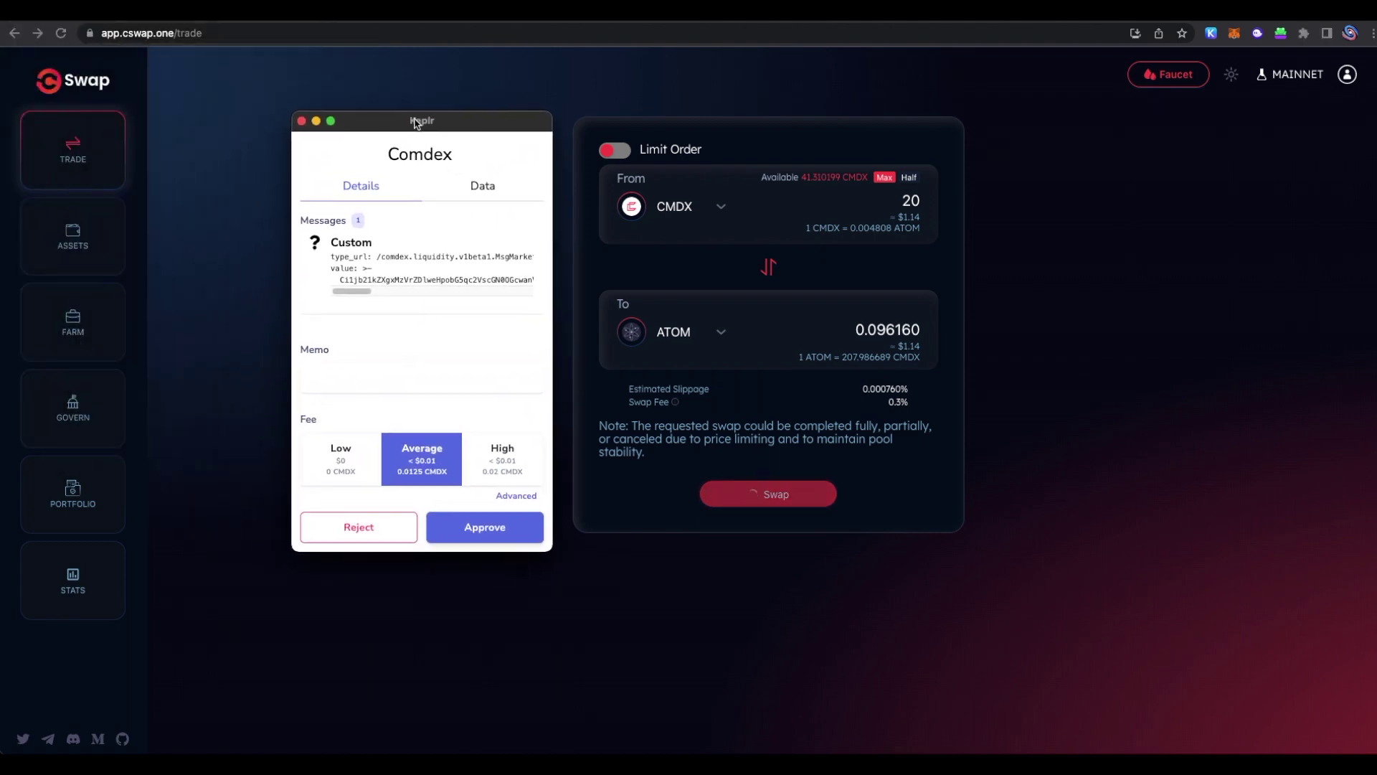
click(526, 531)
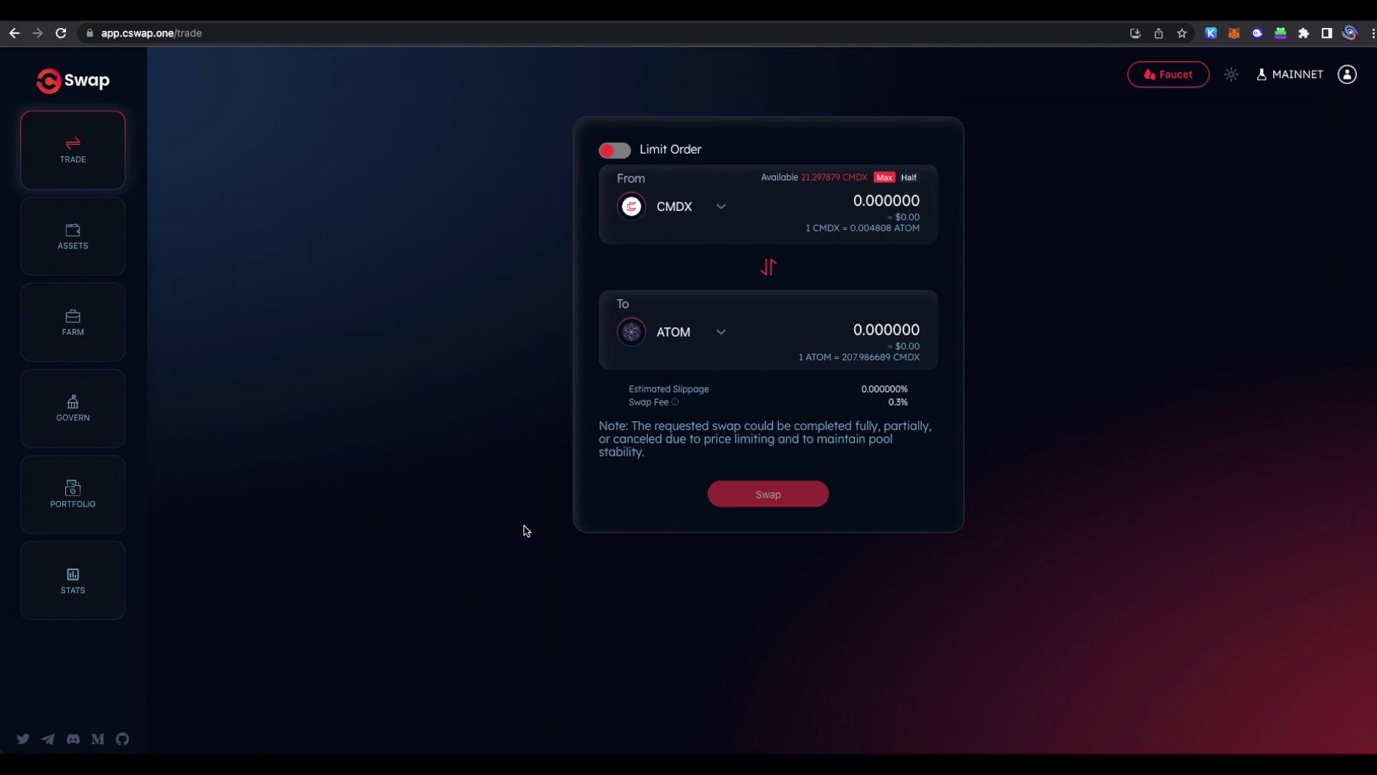
Step: Check the ATOM holding in the cSwap asset list and hide assets with zero balances
click(93, 258)
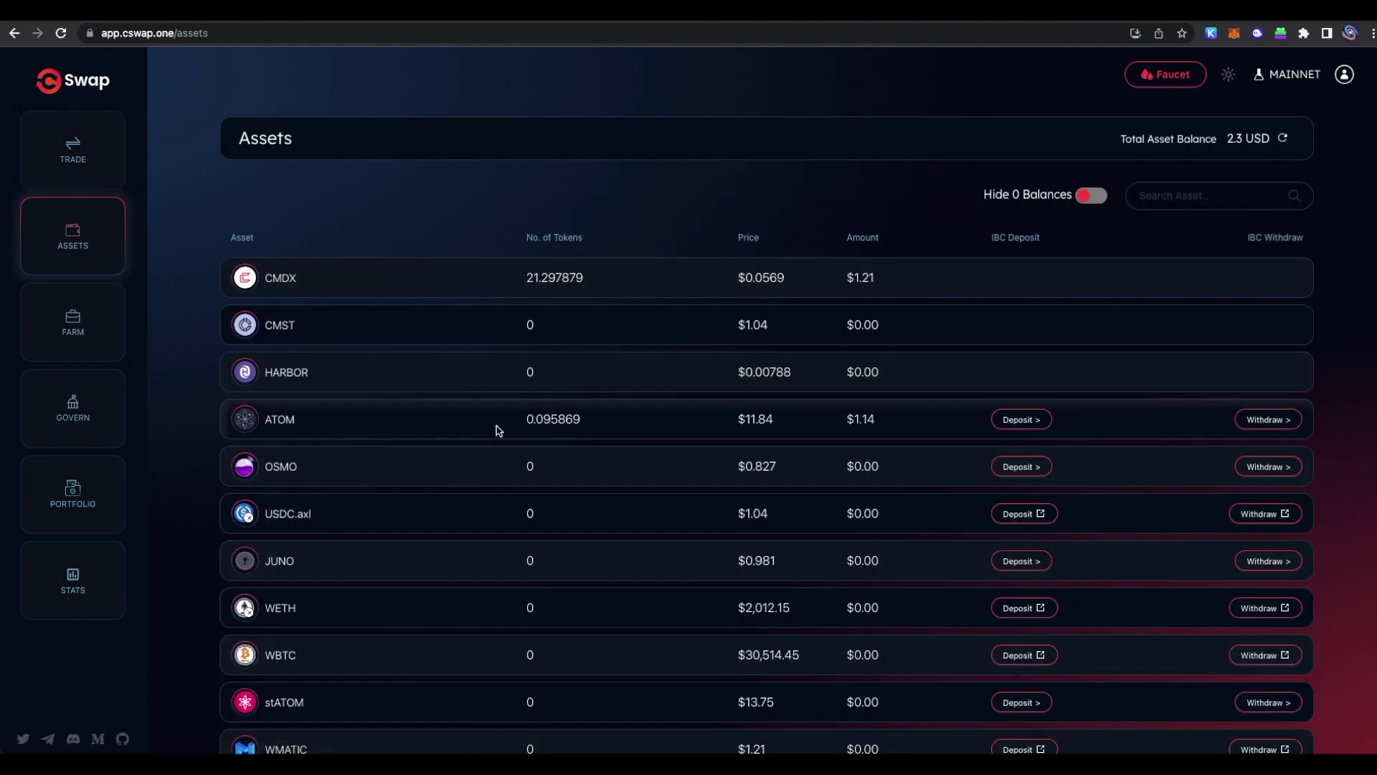
drag(885, 422, 819, 427)
click(824, 429)
click(1091, 195)
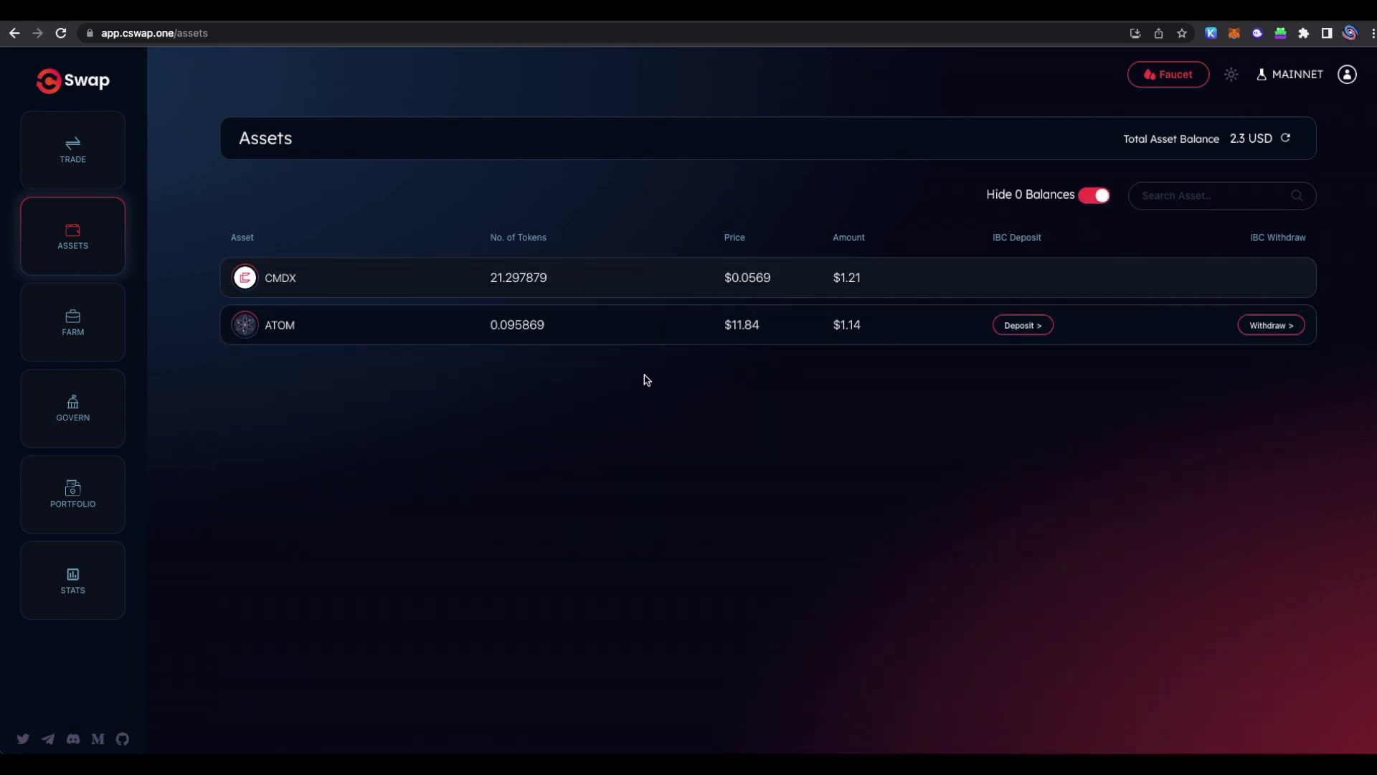
Step: Withdraw the maximum 0.095869 ATOM to the Cosmos address over IBC and approve the transfer in Keplr with the Average fee
click(1271, 324)
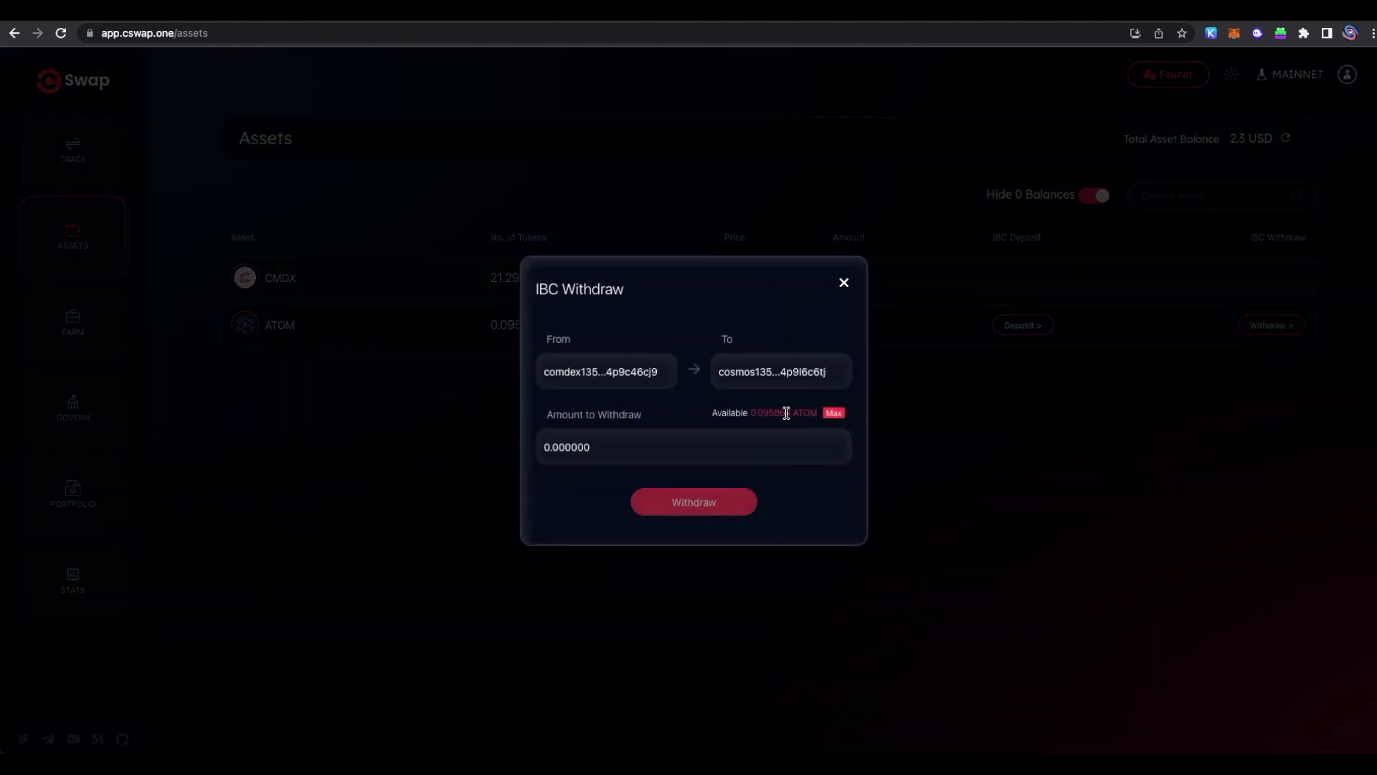
click(834, 414)
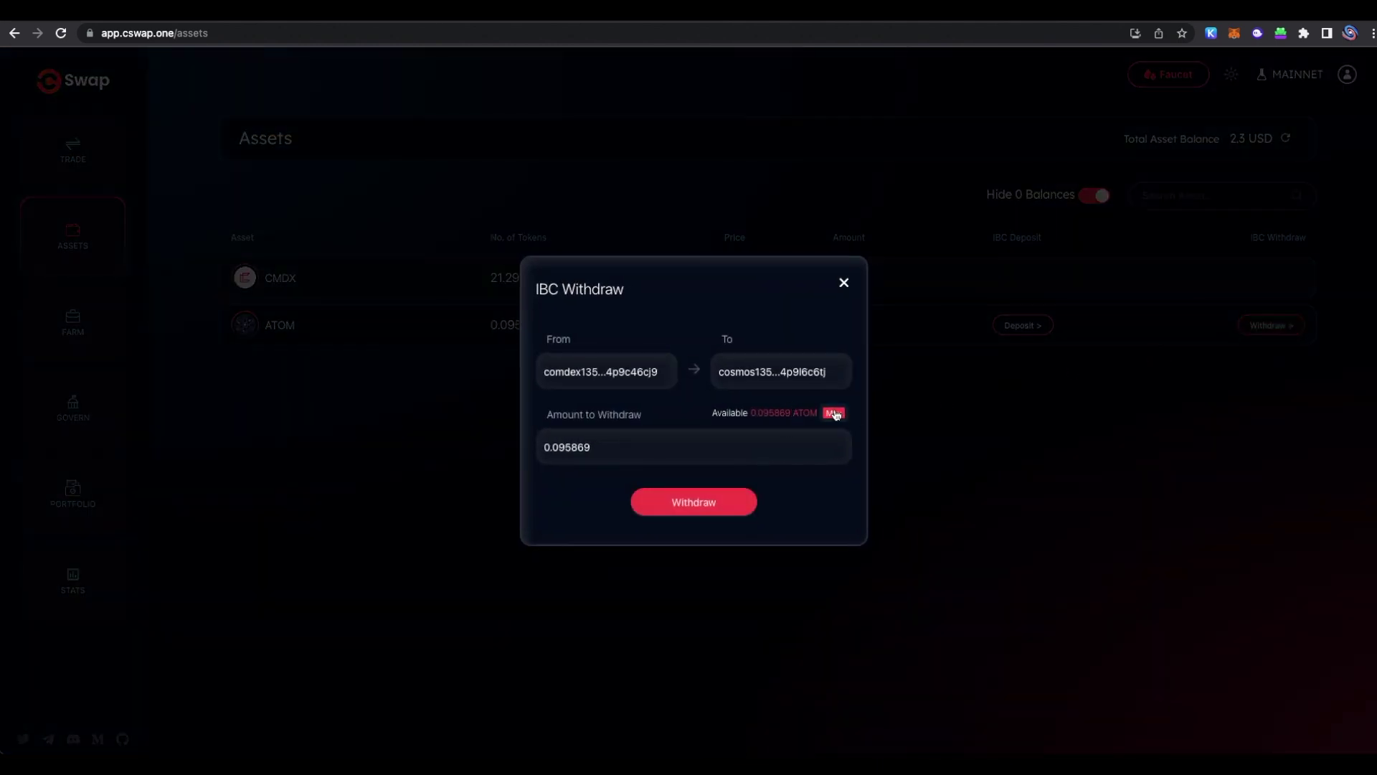
click(728, 507)
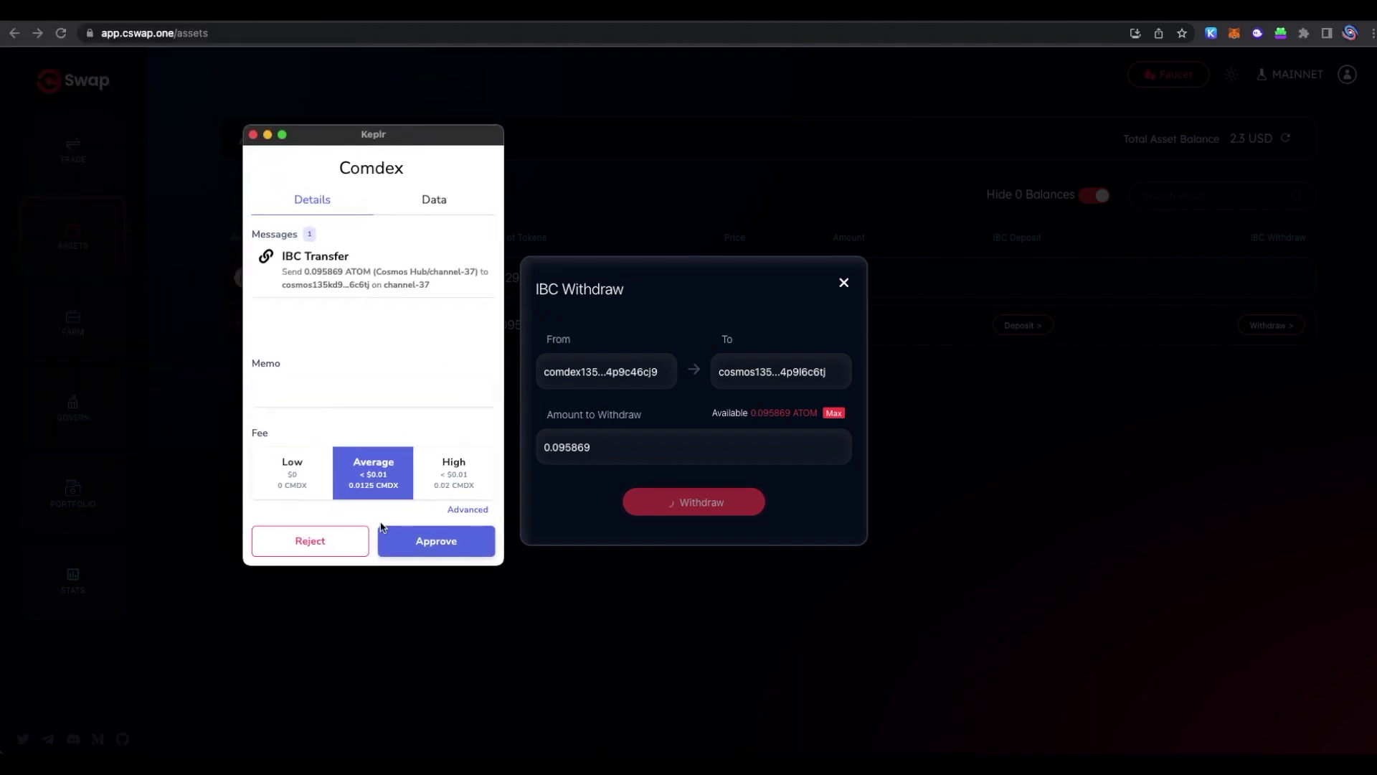
click(476, 543)
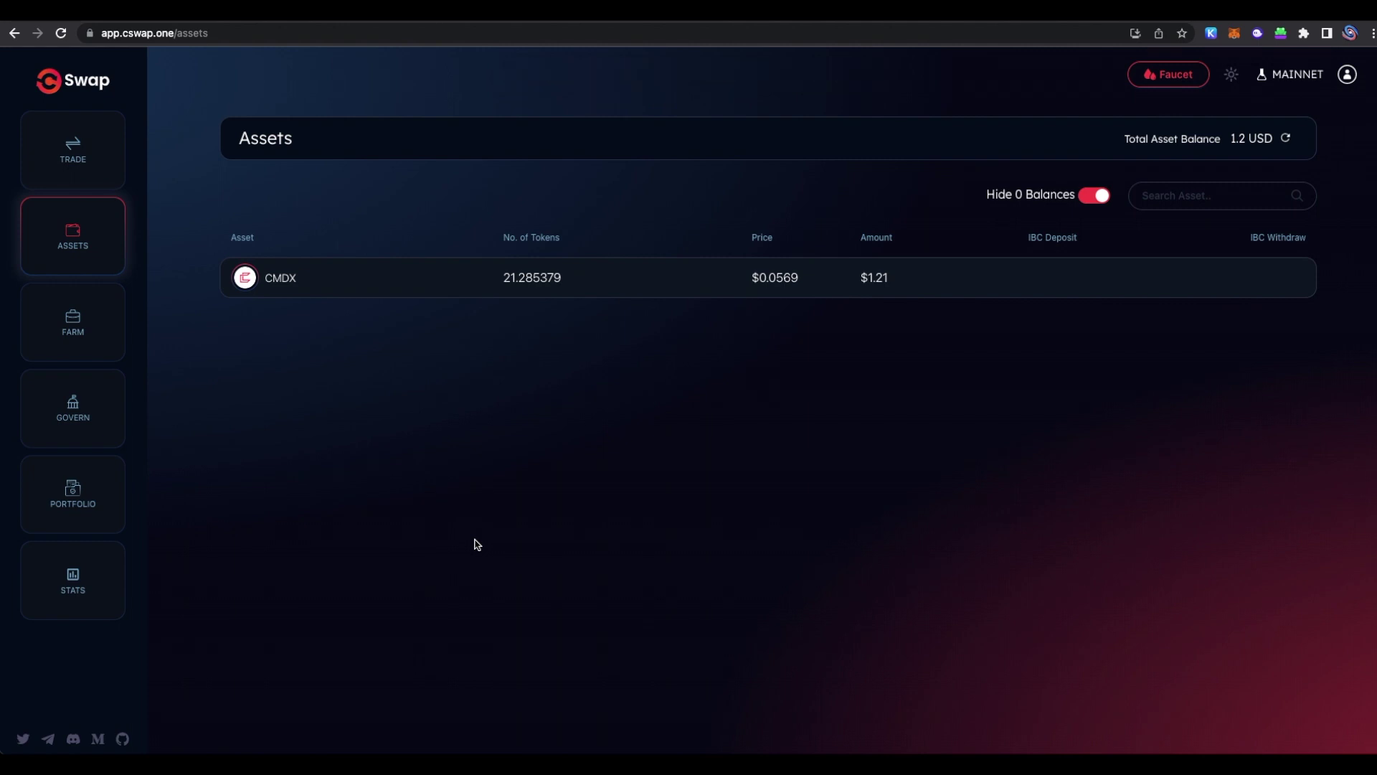
Step: View cSwap's farming pools, highlighting the Master Pools and Child Pools headings
click(72, 341)
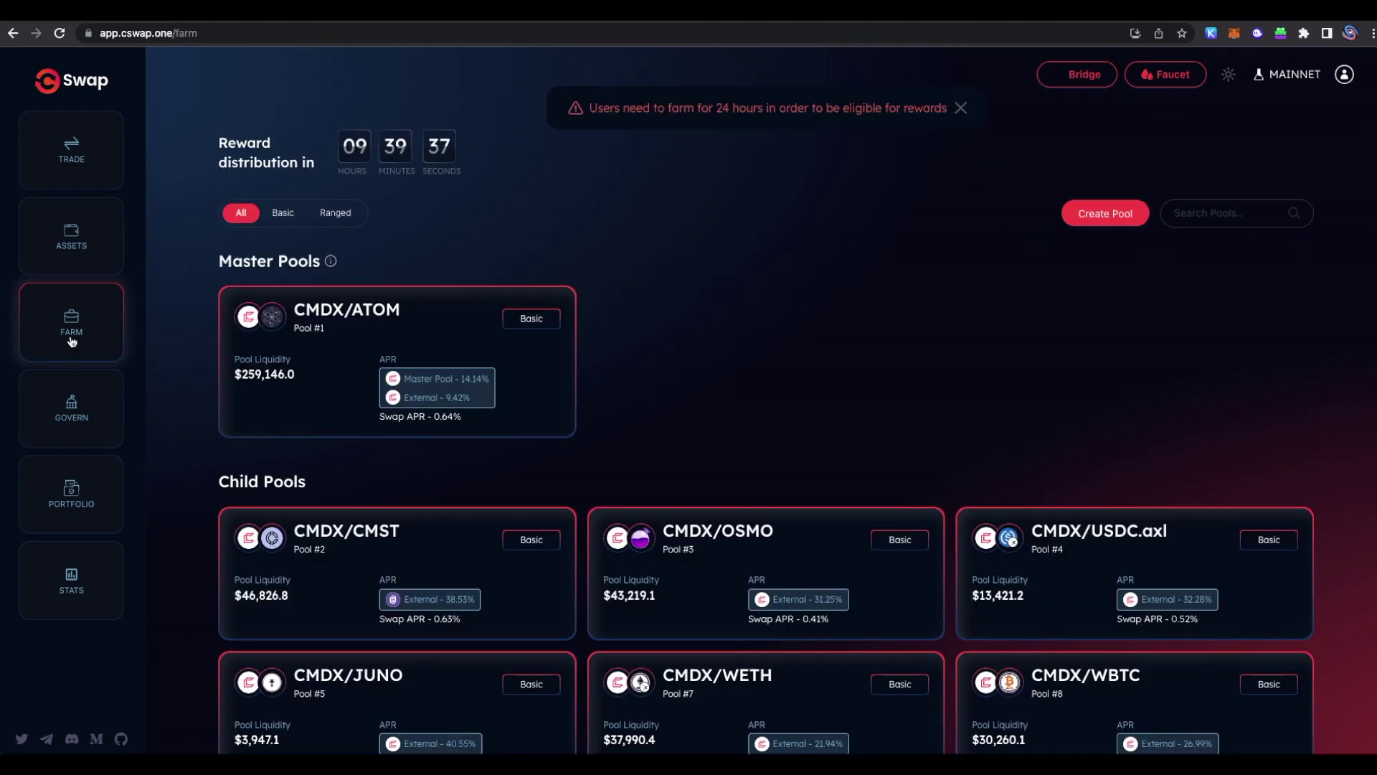
drag(218, 262, 320, 260)
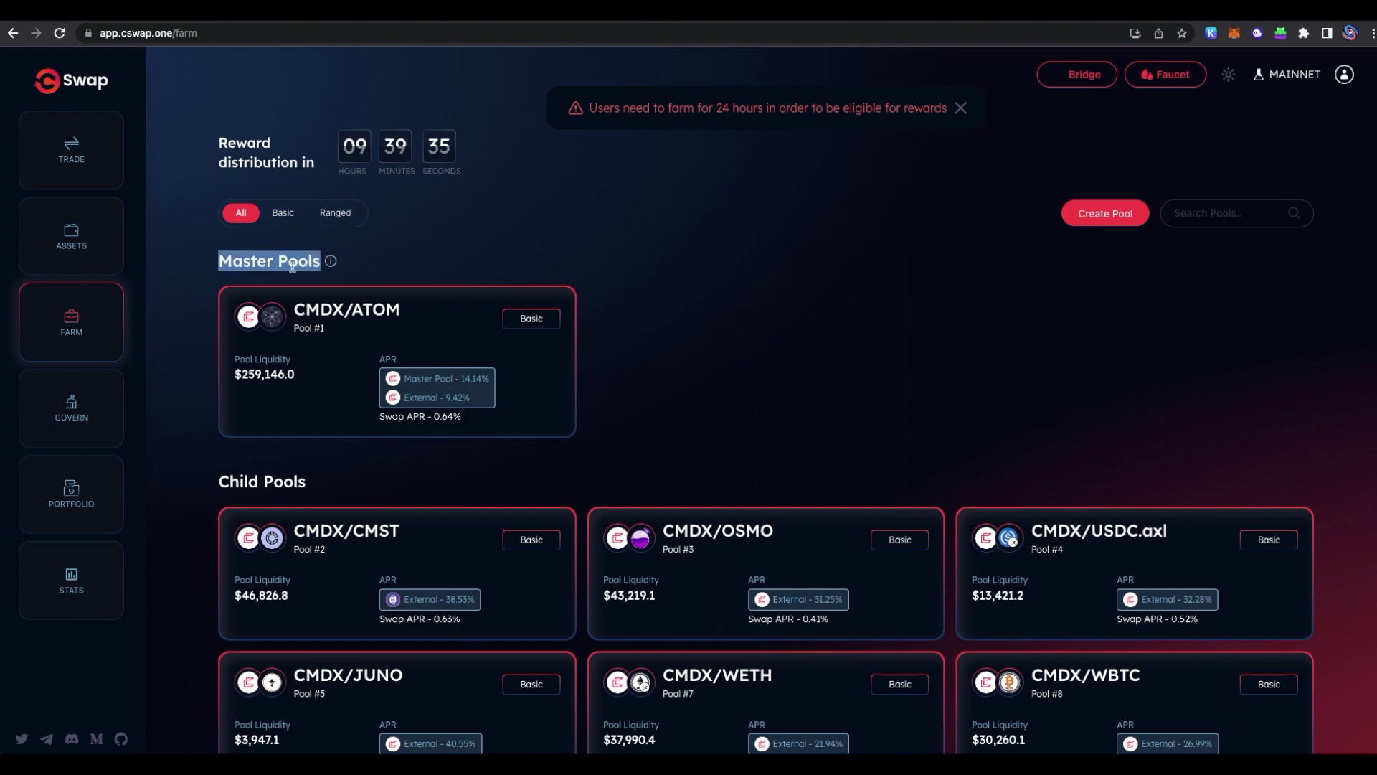
drag(218, 481, 334, 485)
click(334, 485)
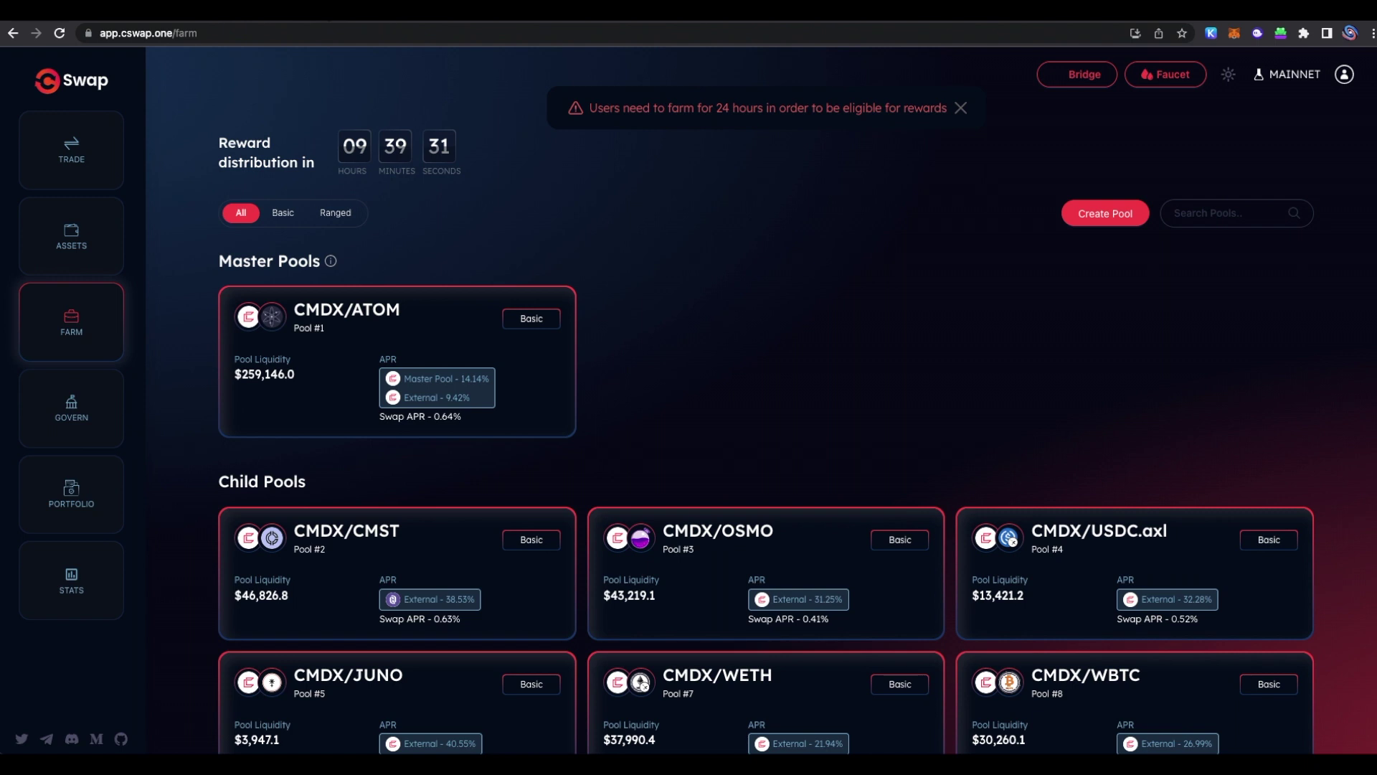
Step: Go through the Comdex Ecosystem page to the cSwap documentation and open its Liquidity Pools article
key(ctrl+Tab)
click(687, 71)
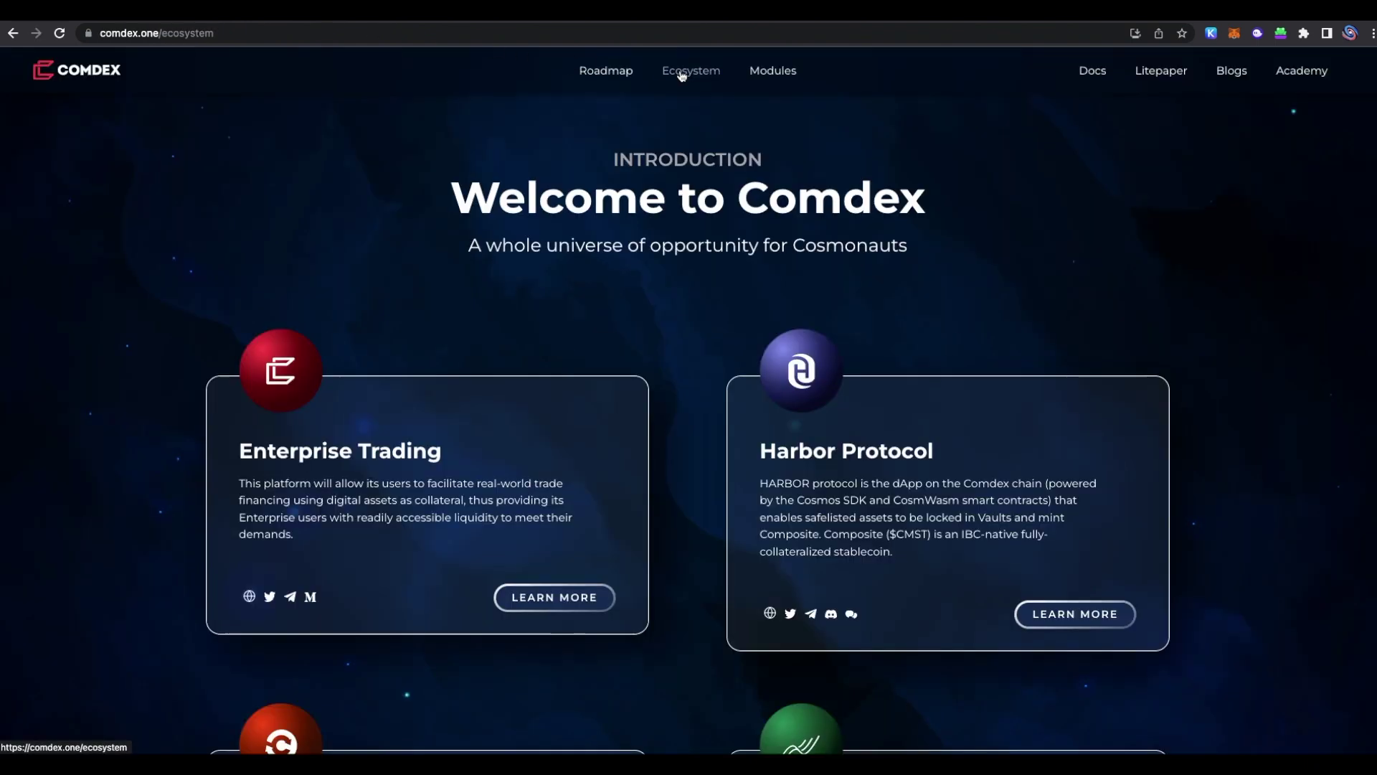
scroll(559, 517, down, 7)
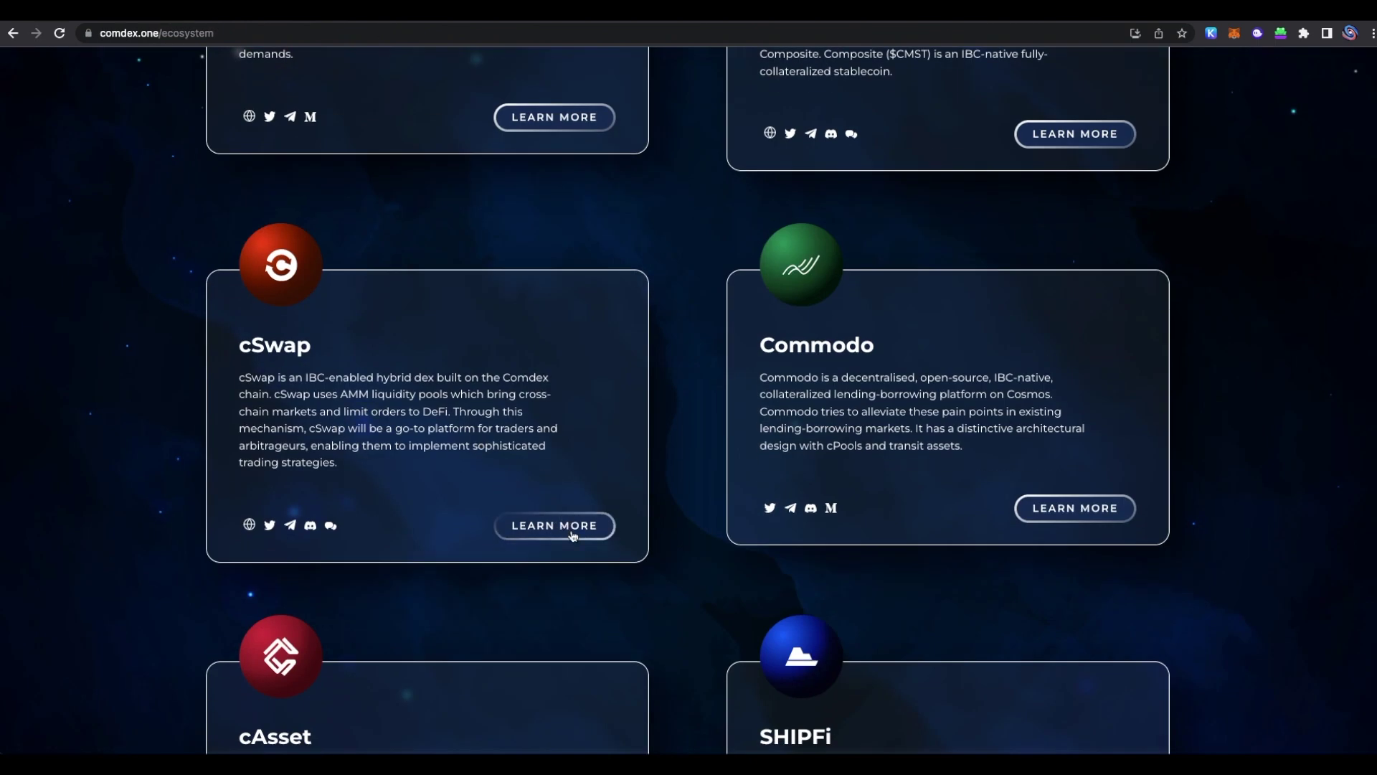
click(573, 535)
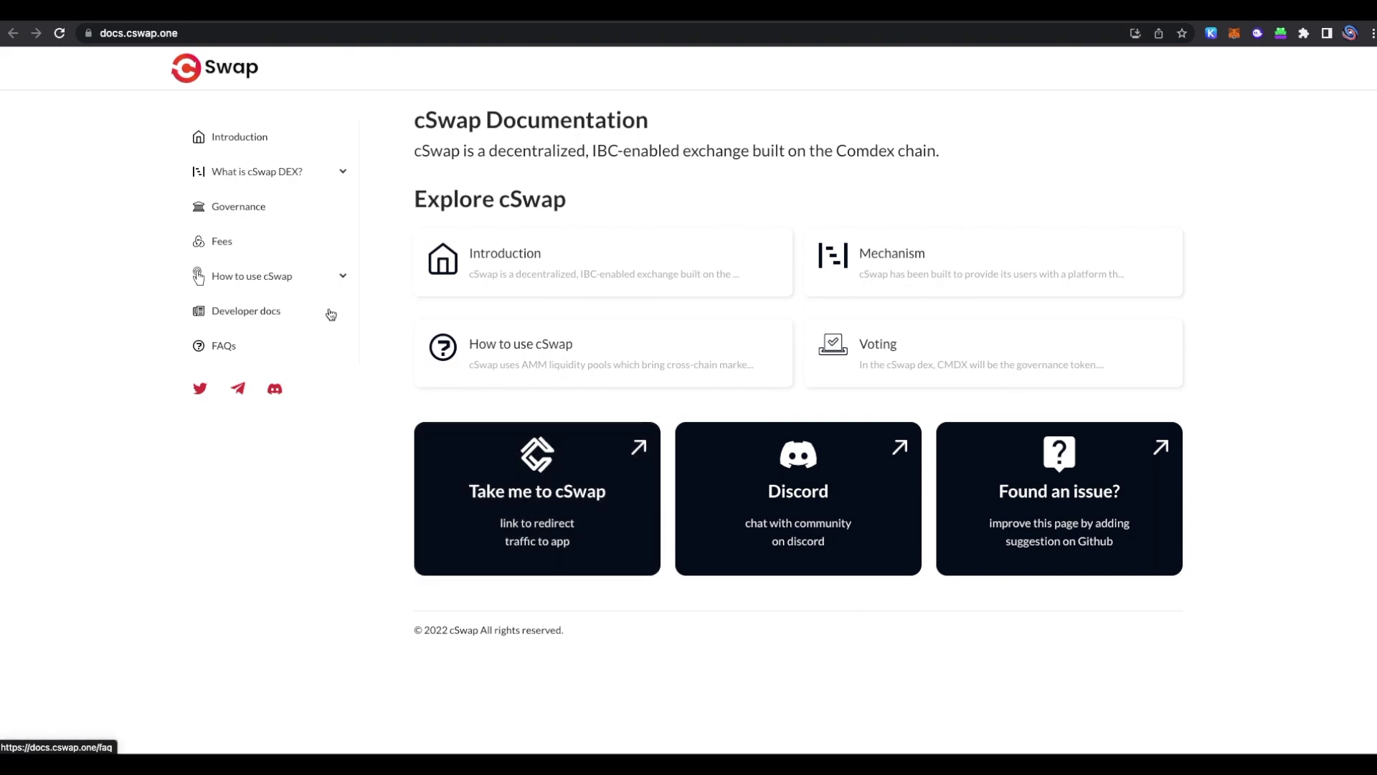
click(340, 174)
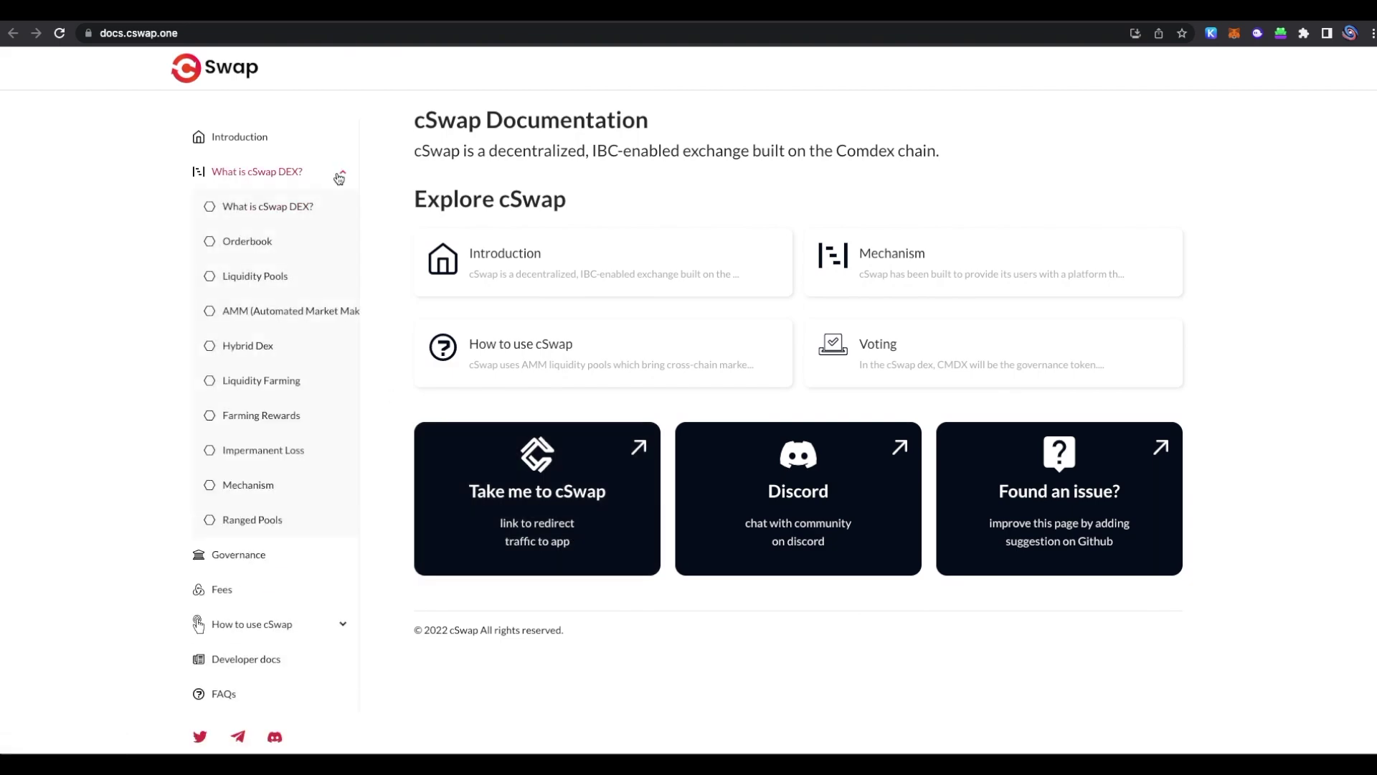
click(262, 275)
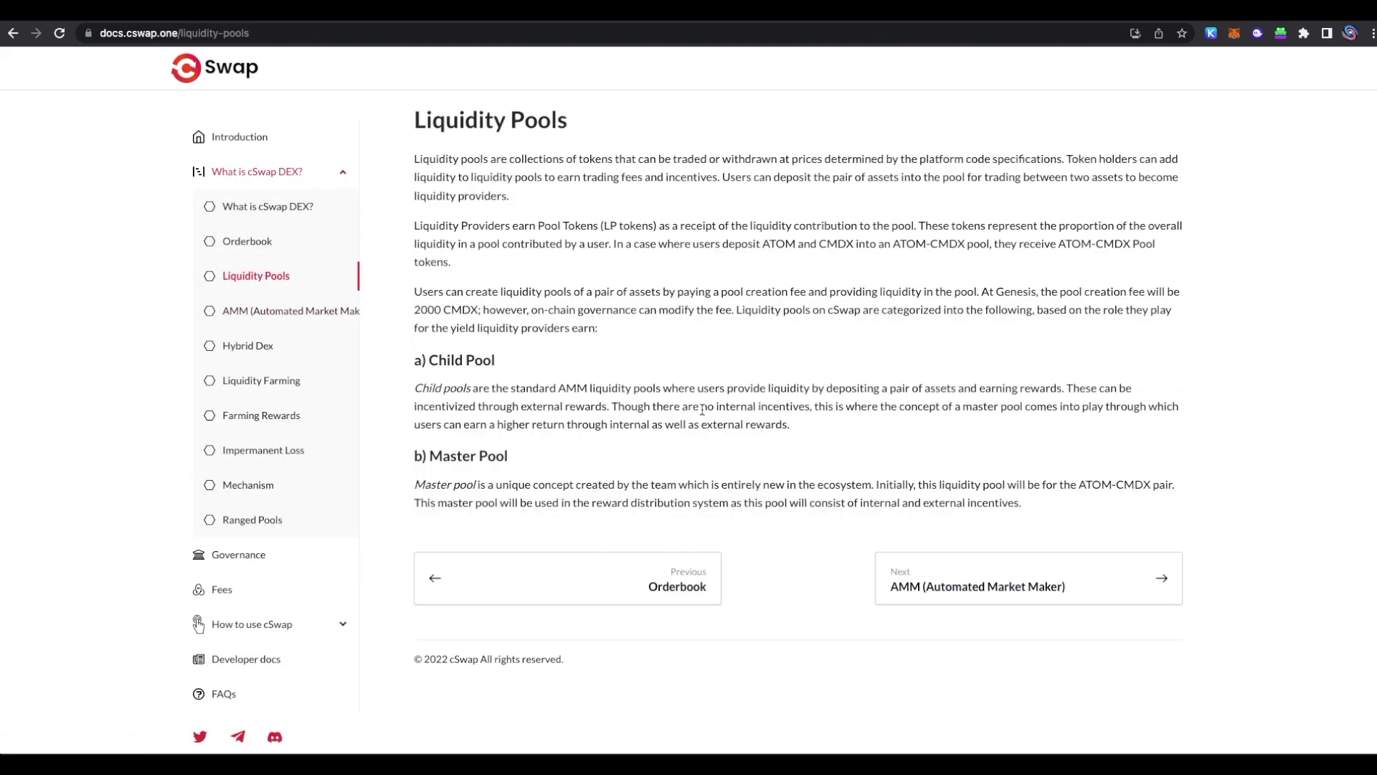
Step: Highlight the Child Pool and Master Pool headings and the phrases describing each pool type's internal and external incentives
drag(502, 367, 392, 362)
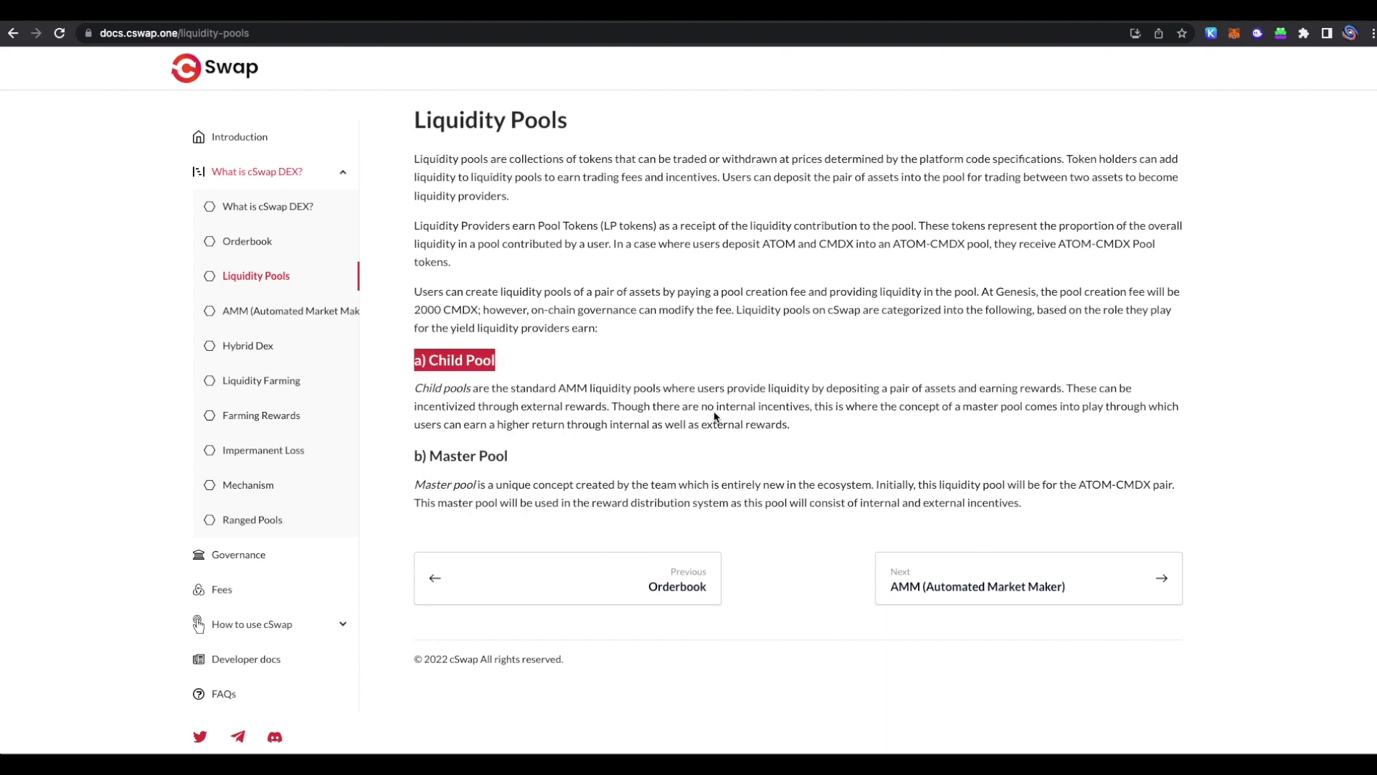
drag(701, 403, 810, 406)
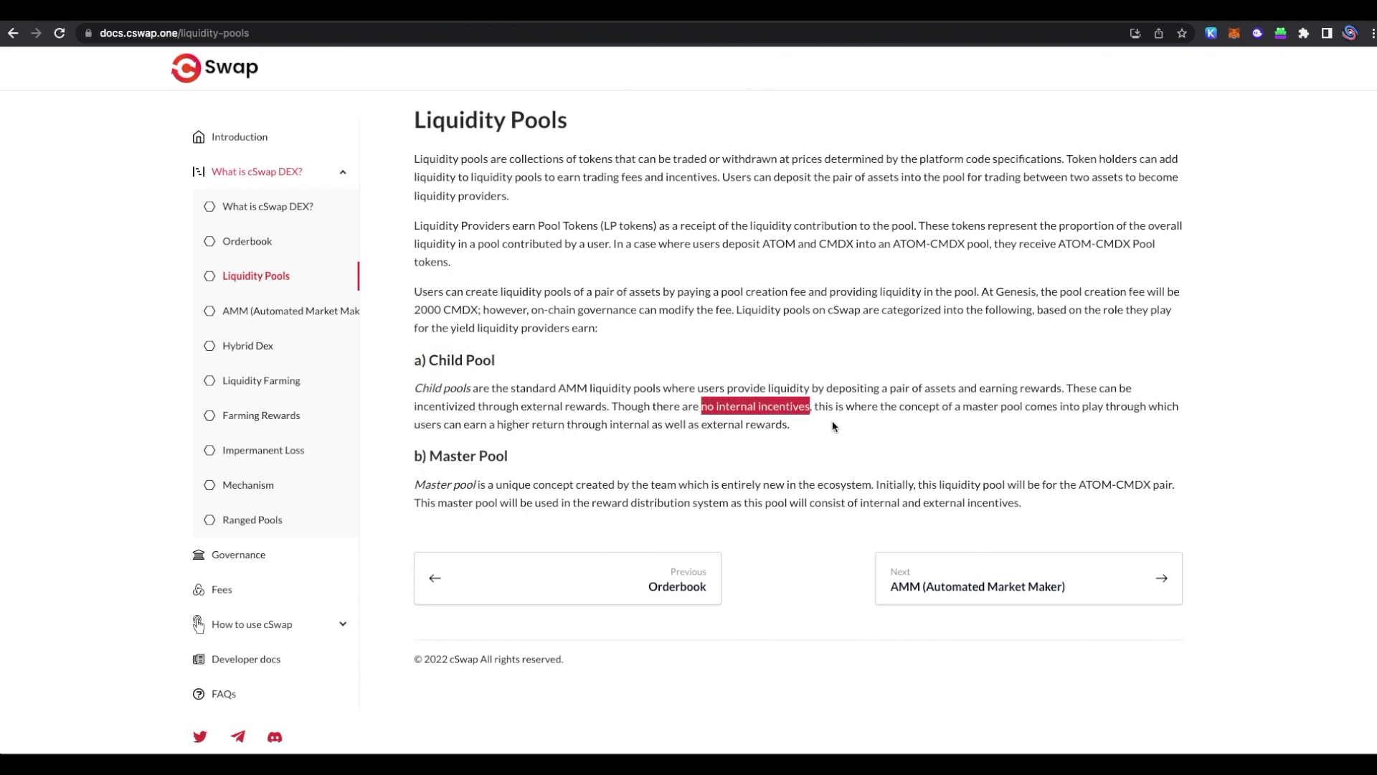
drag(526, 461, 391, 463)
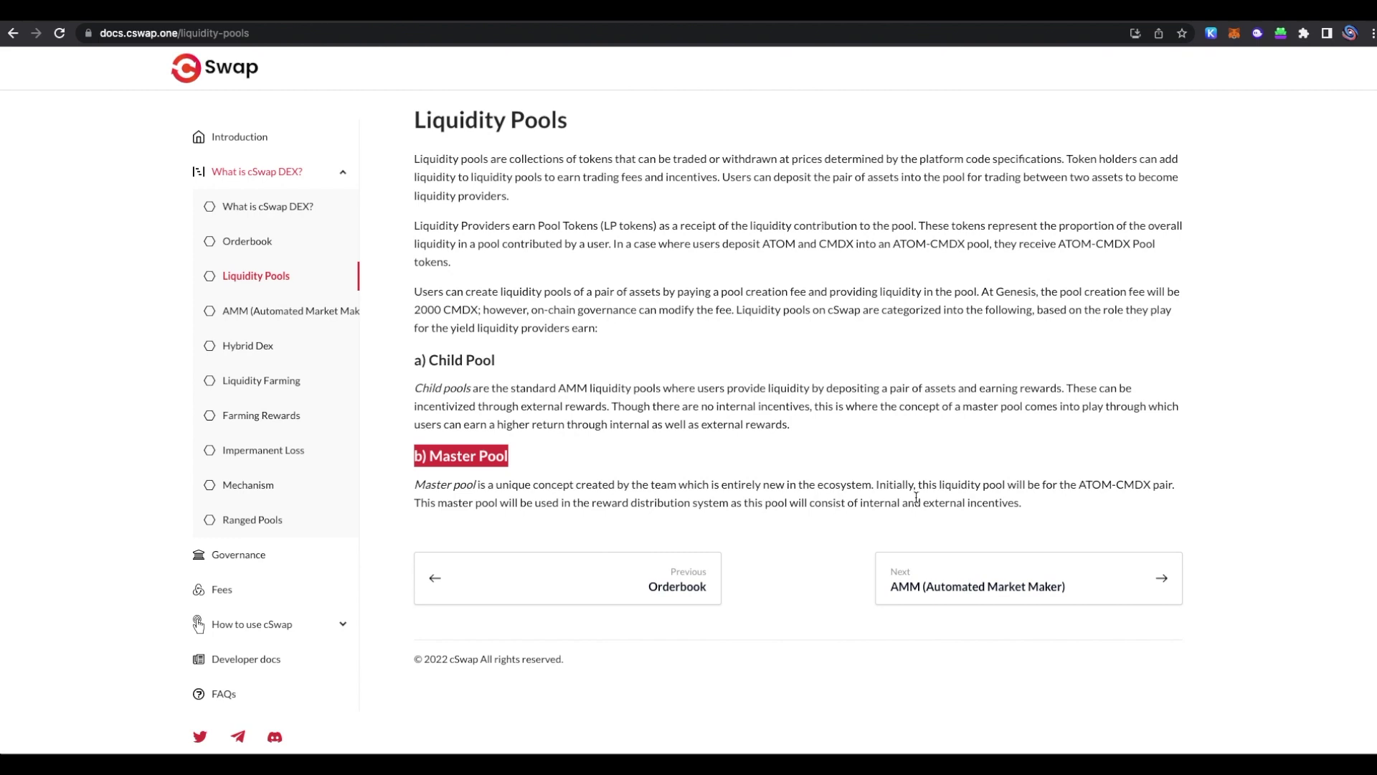
drag(809, 502, 1037, 513)
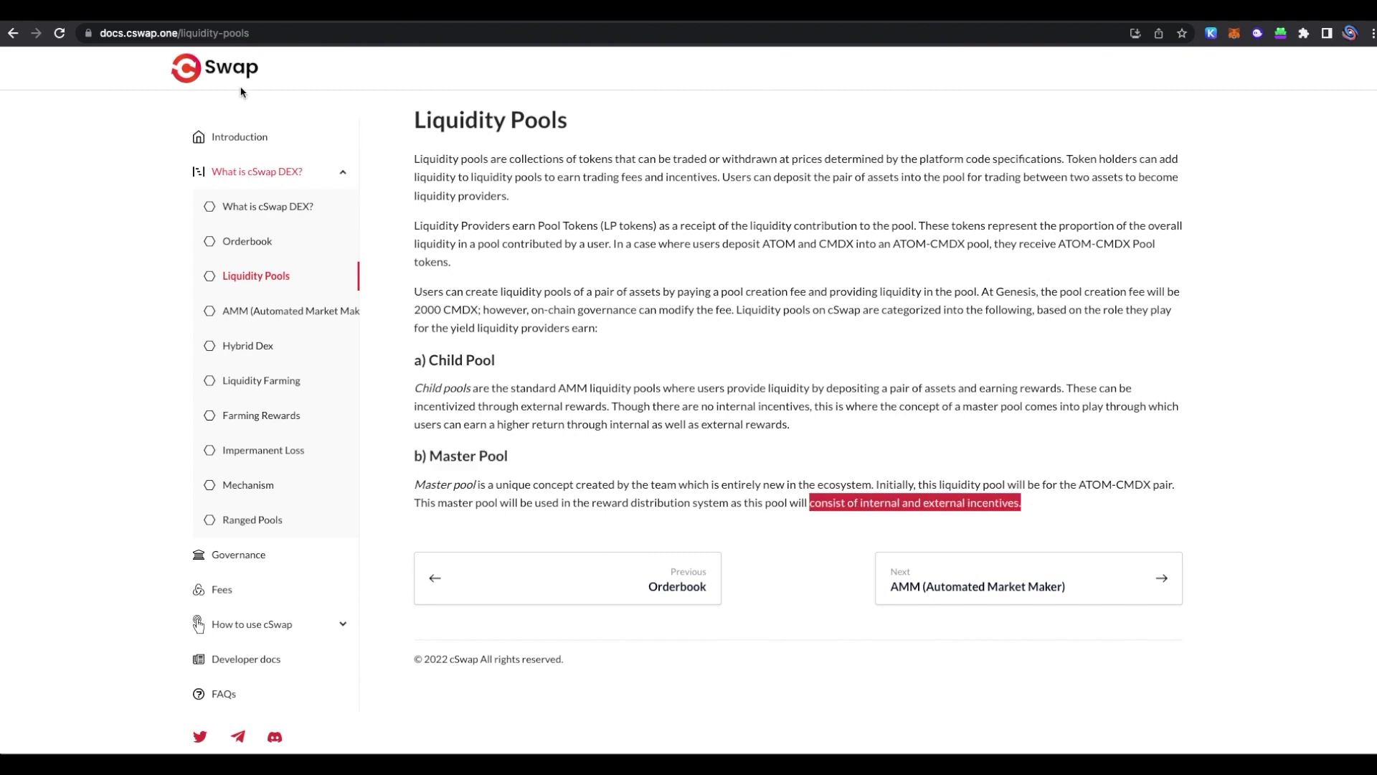
Step: Return to cSwap's farming pools and open the CMDX/ATOM master pool's deposit form
click(173, 11)
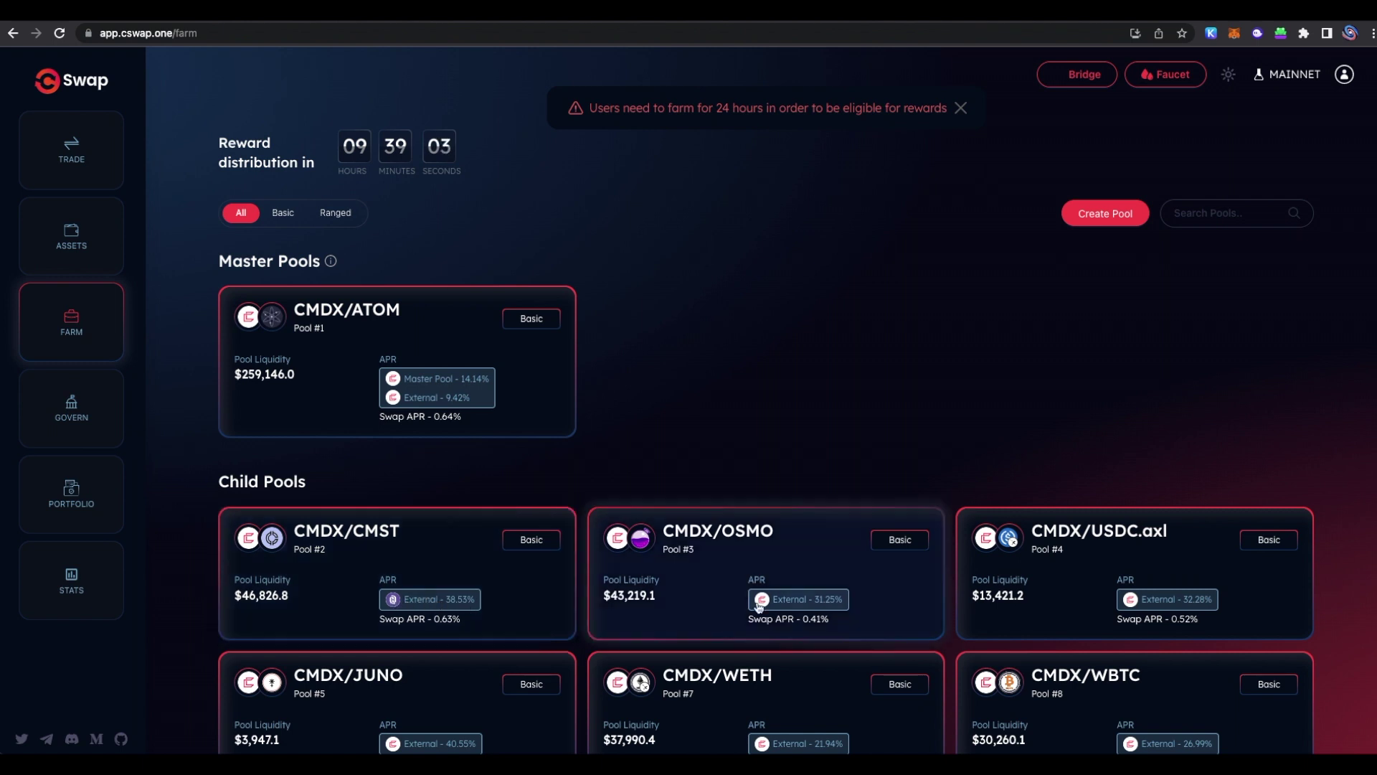
click(530, 367)
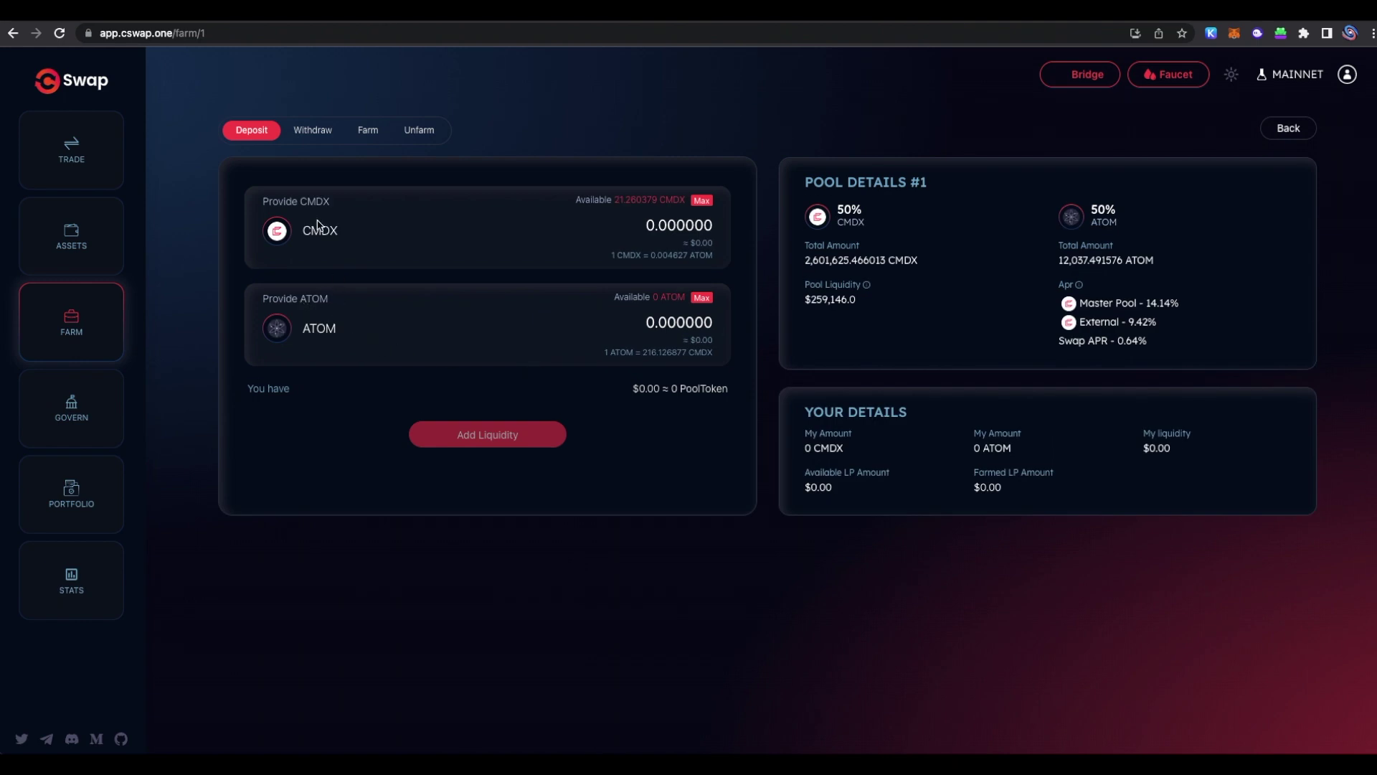
Step: Deposit 1 ATOM from the Cosmos address to the Comdex address over IBC and approve the transfer in Keplr with the Average fee
click(99, 247)
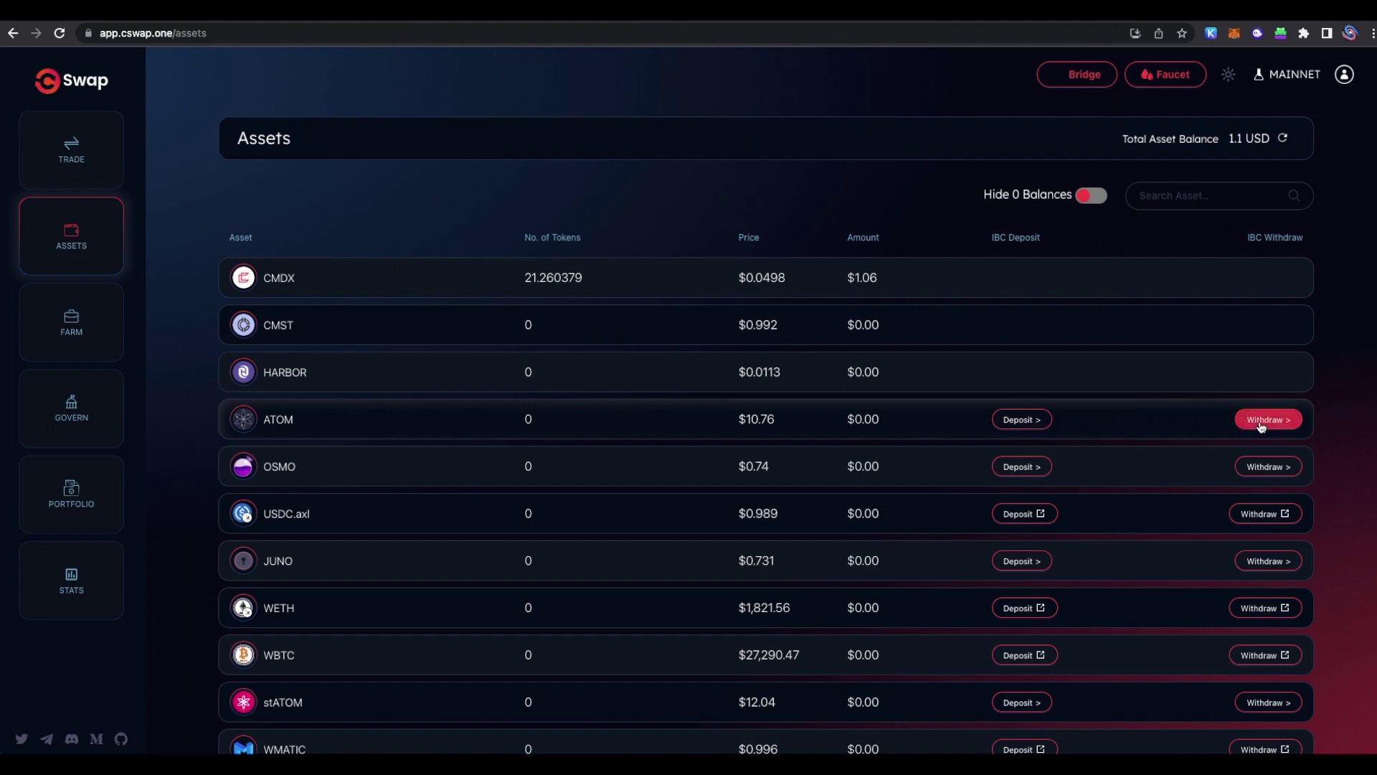
click(1009, 422)
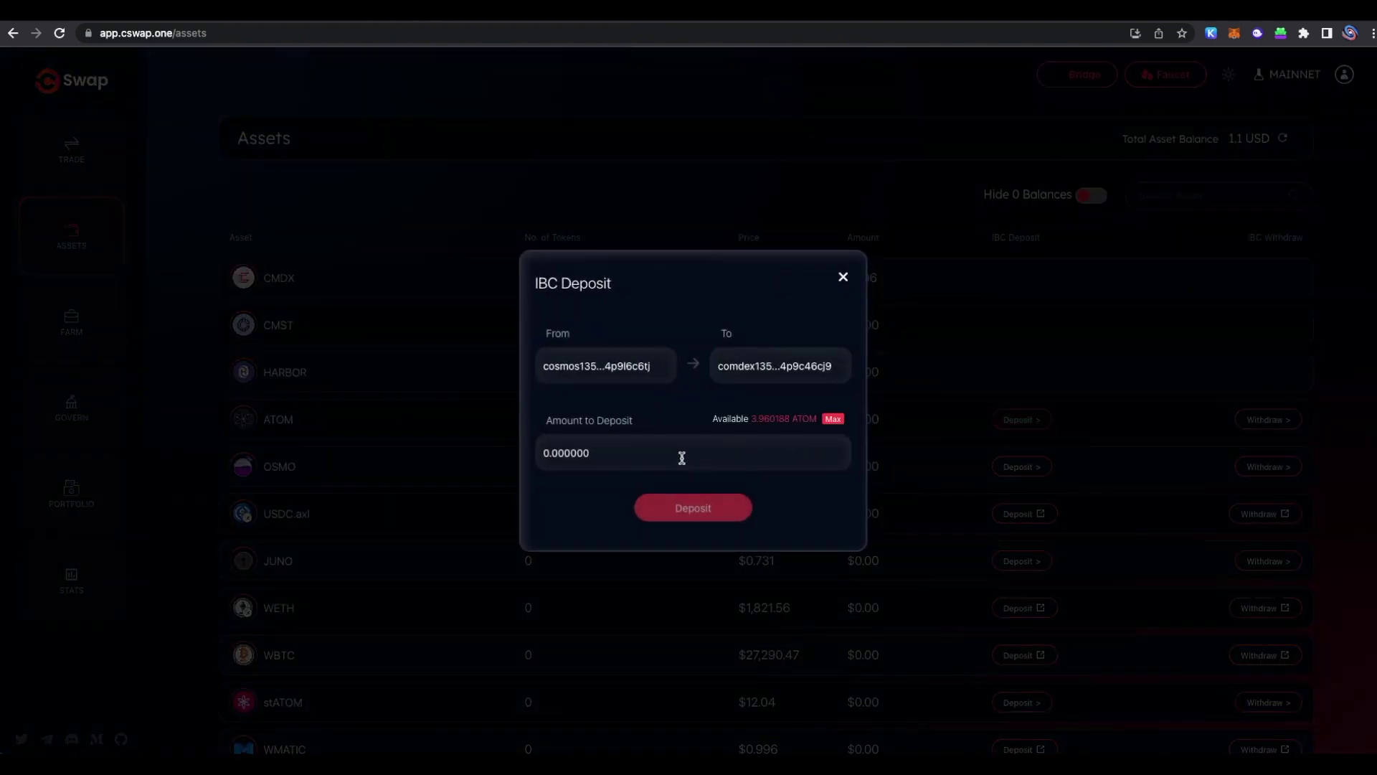
click(538, 453)
text(1)
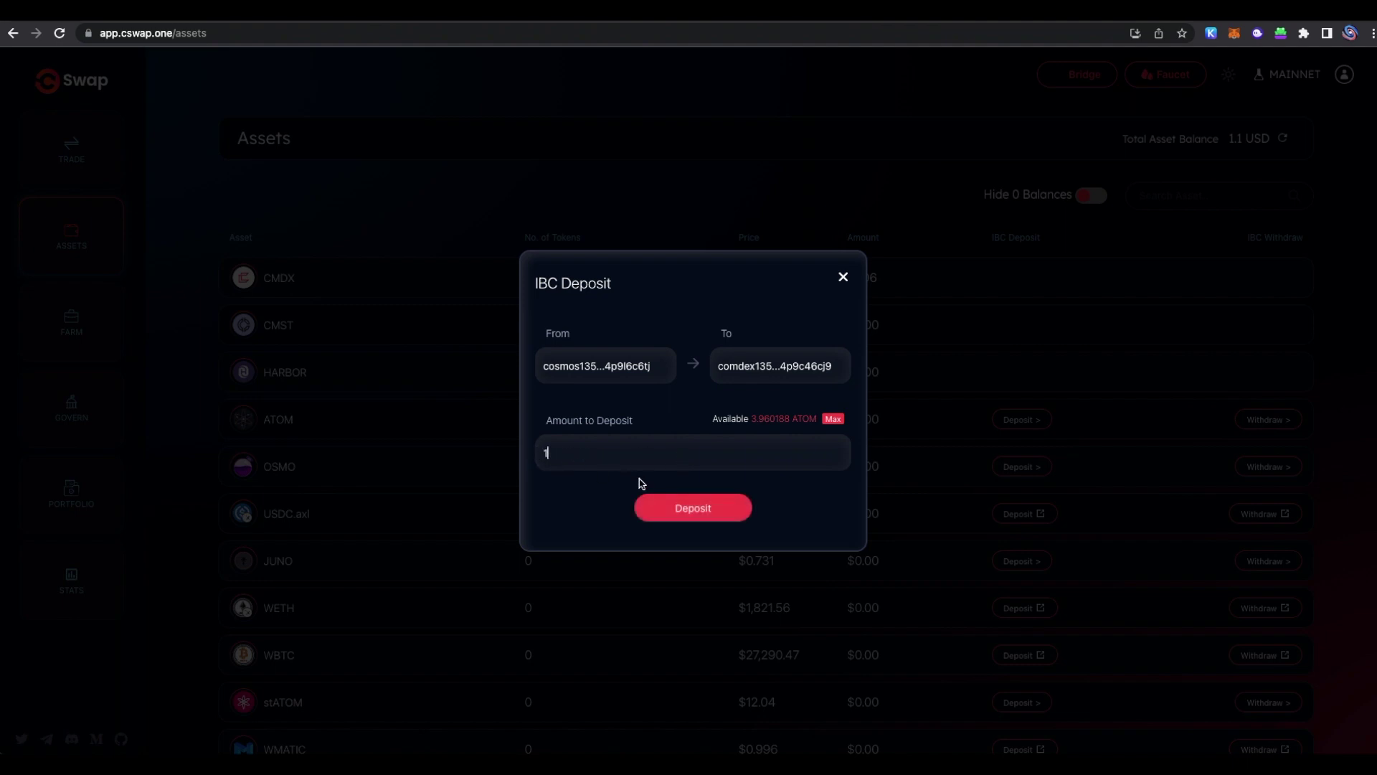
click(719, 512)
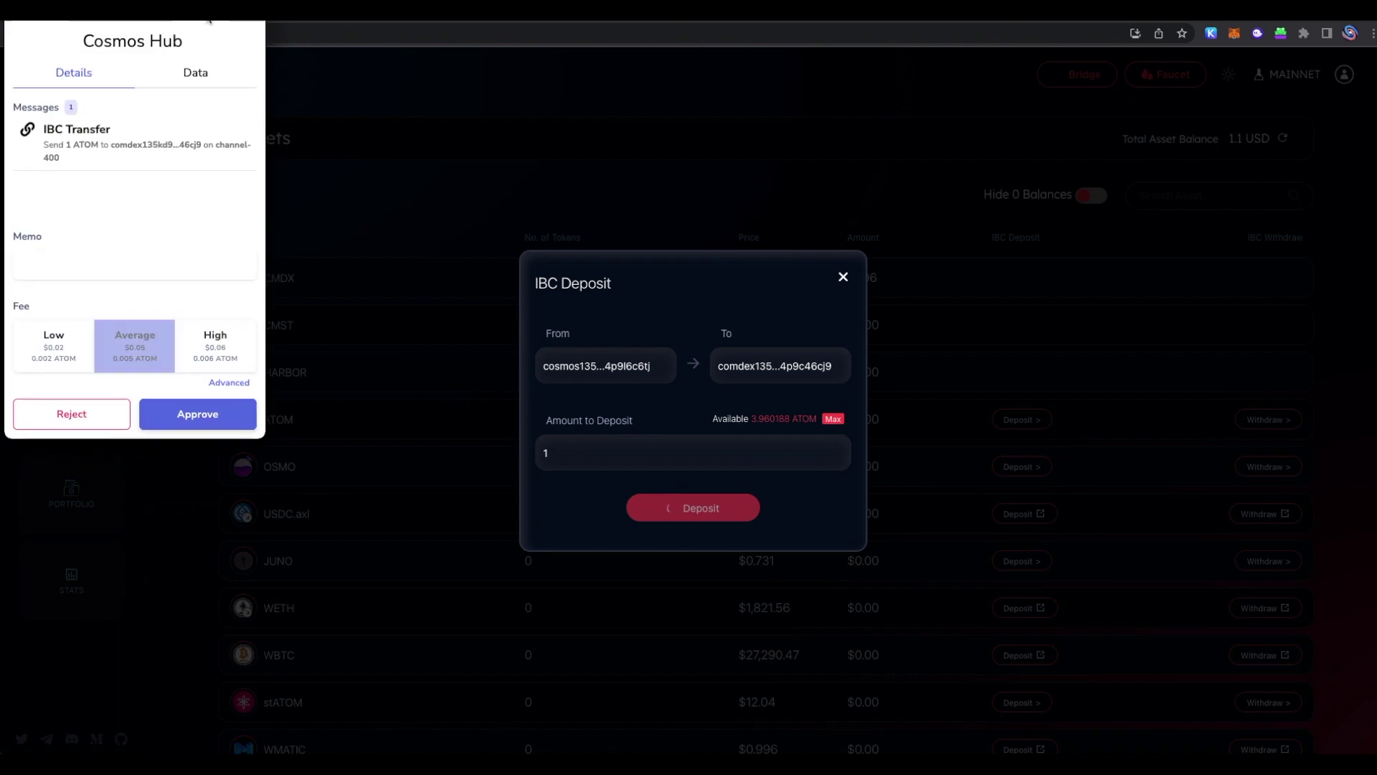
drag(199, 5, 404, 170)
click(397, 570)
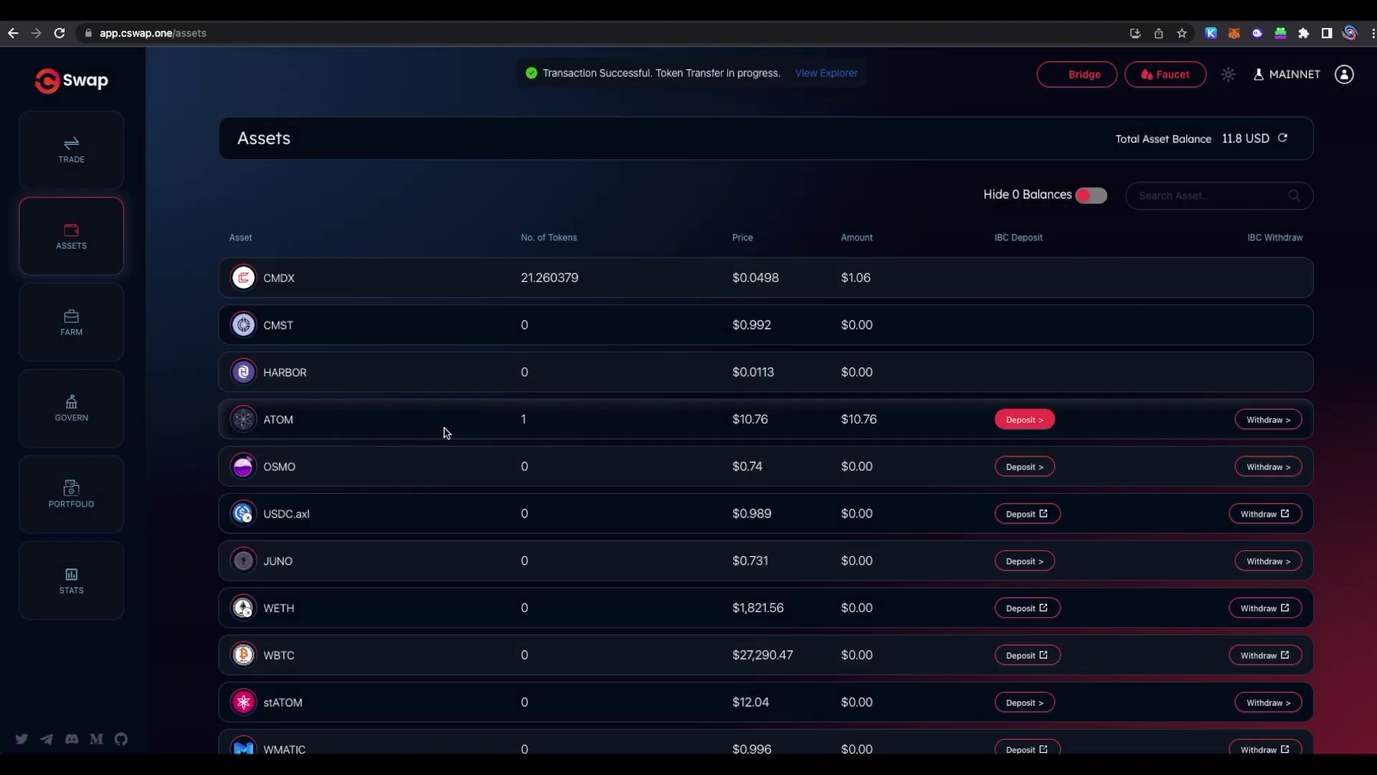
Step: Hide the zero-balance assets and review the CMDX and ATOM holdings
click(1090, 195)
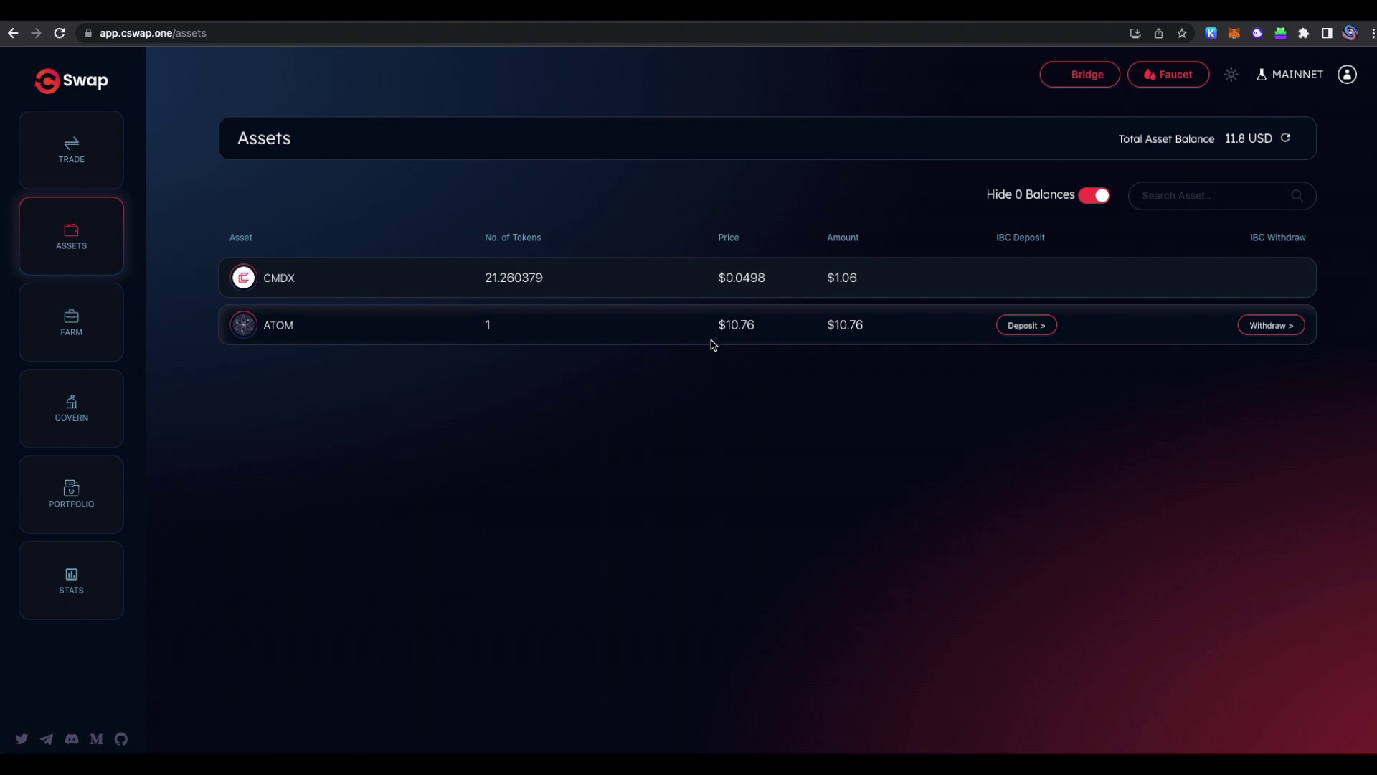
click(69, 319)
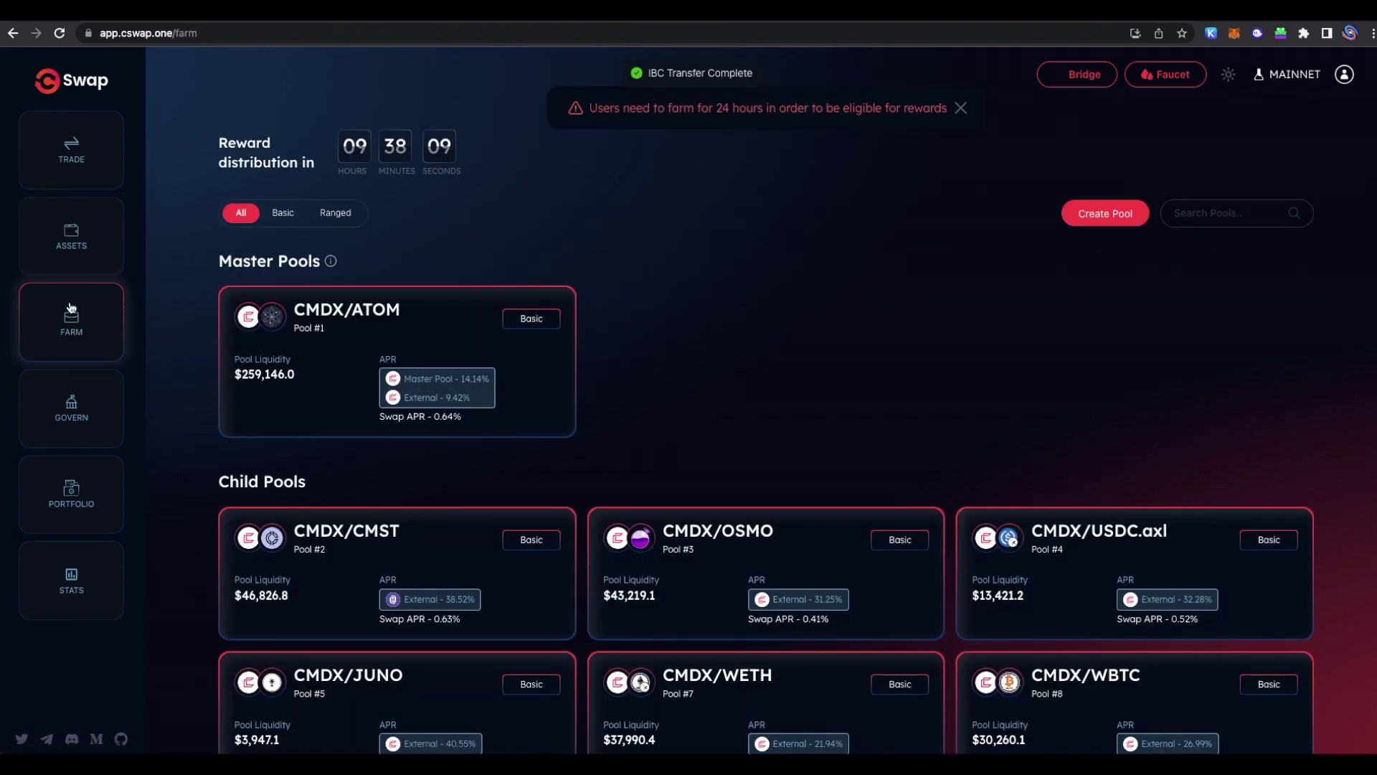
click(68, 262)
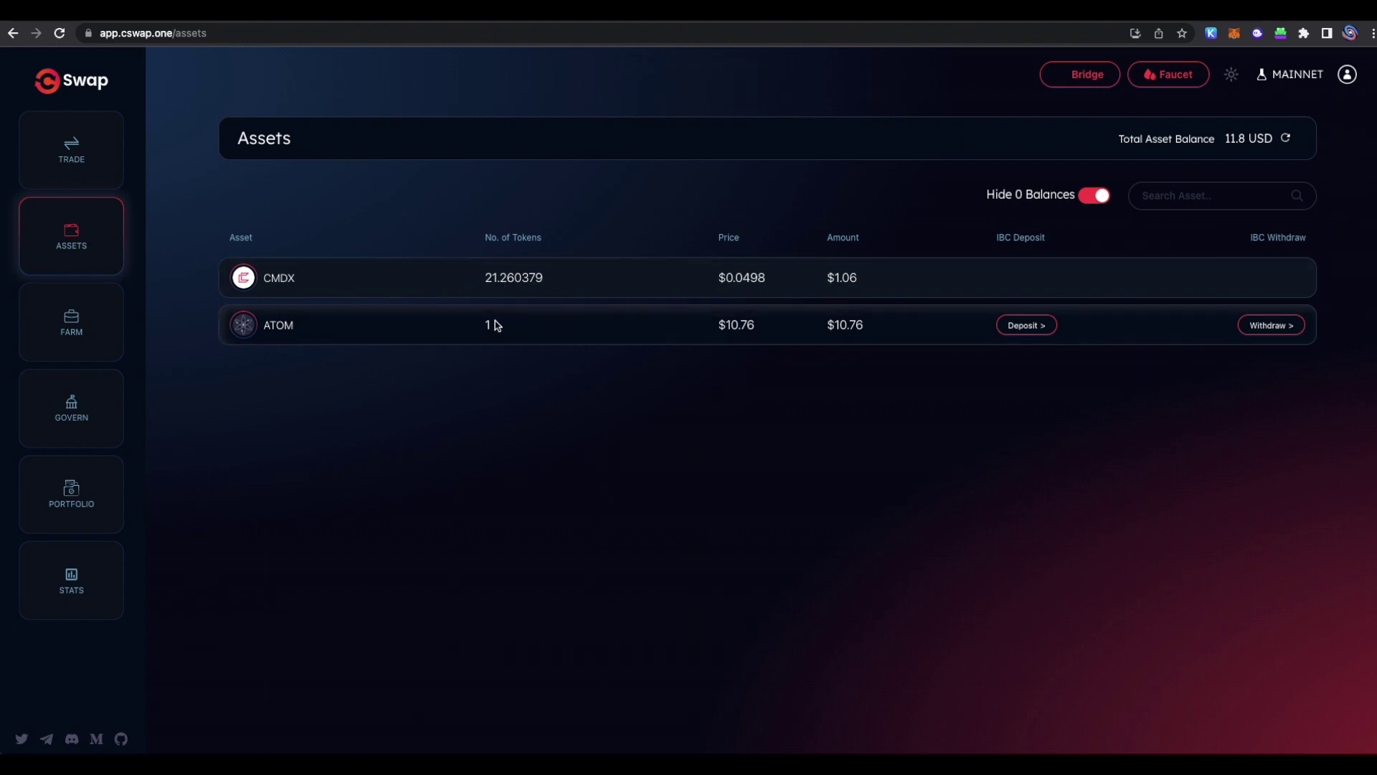
Step: Open the CMDX/ATOM master pool and set the liquidity deposit to 10 CMDX with 0.046269 ATOM
click(89, 327)
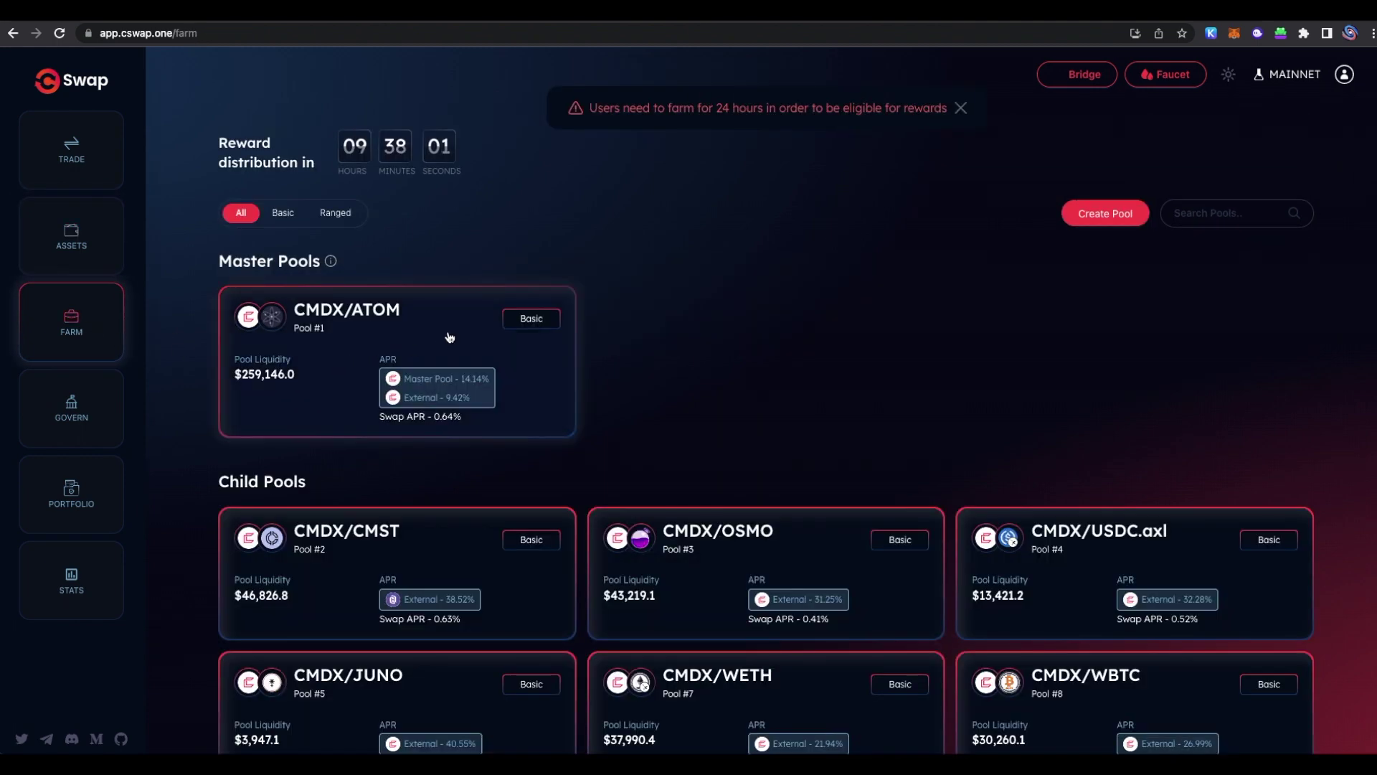
click(448, 337)
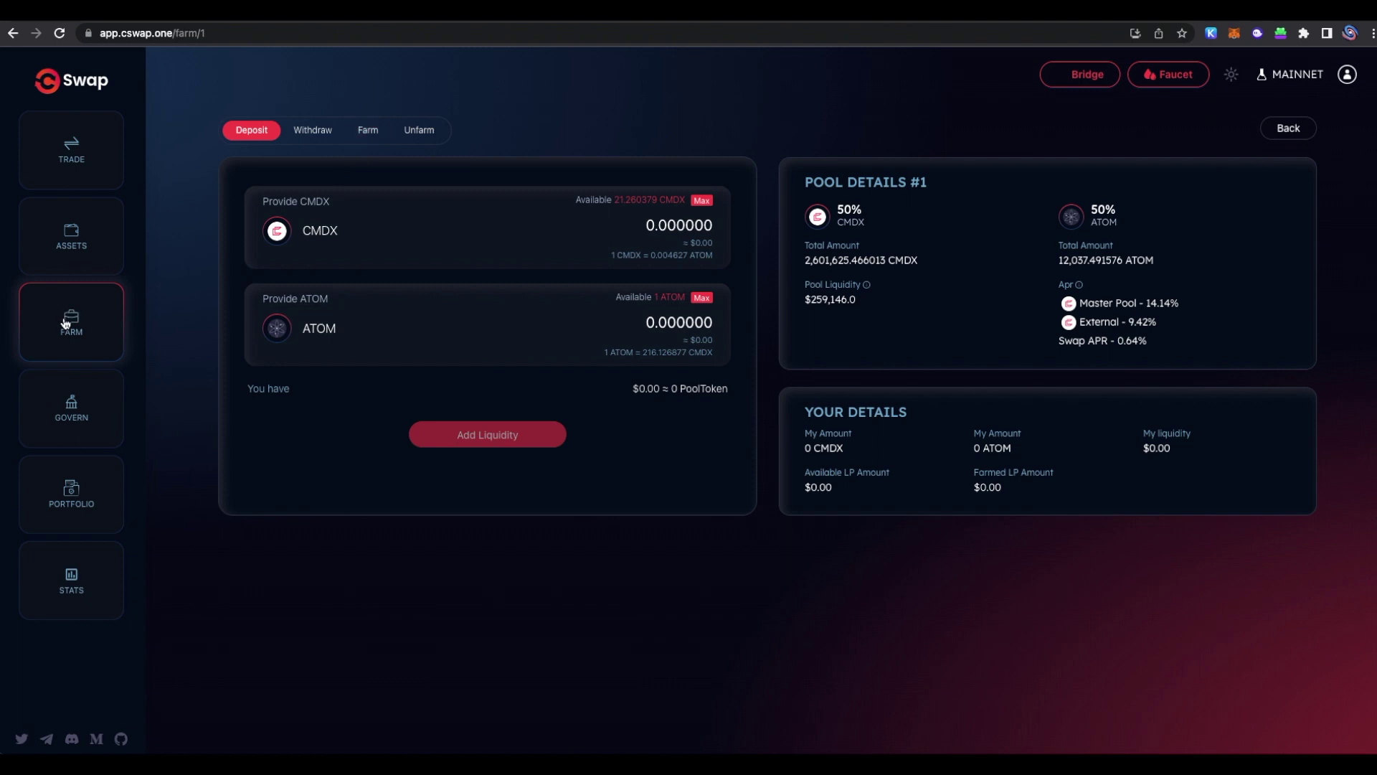
click(700, 299)
click(702, 203)
double_click(686, 226)
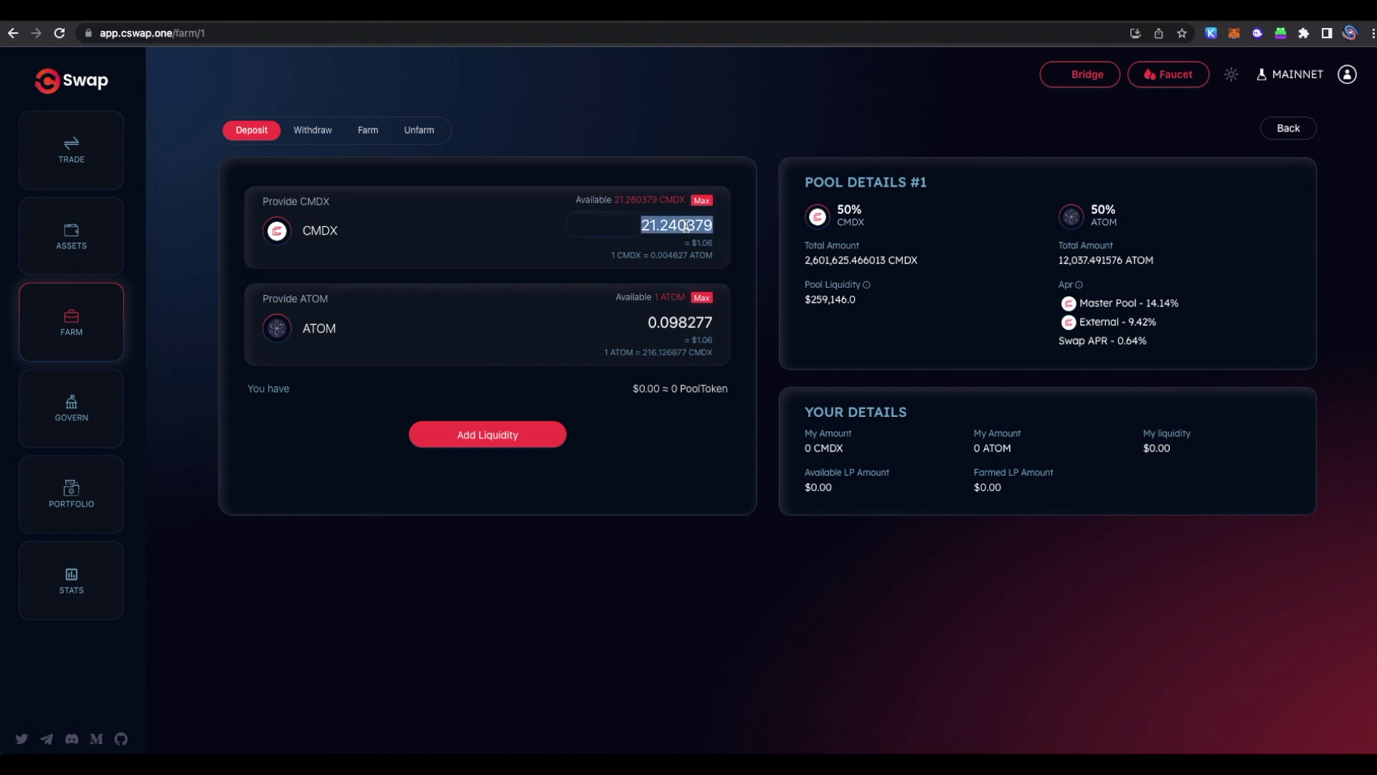
text(10)
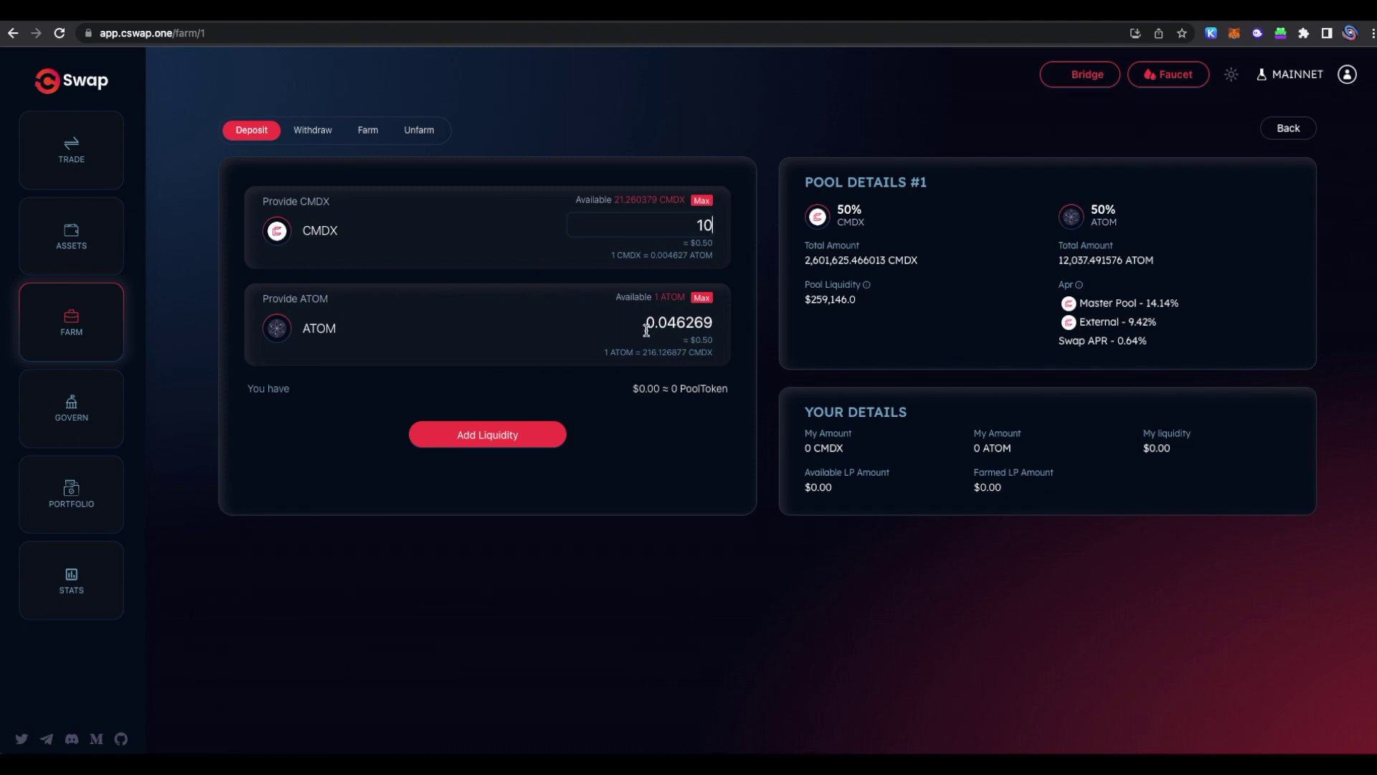
Step: Add the entered liquidity to the CMDX/ATOM pool and approve the transaction in Keplr with the Average fee
click(542, 437)
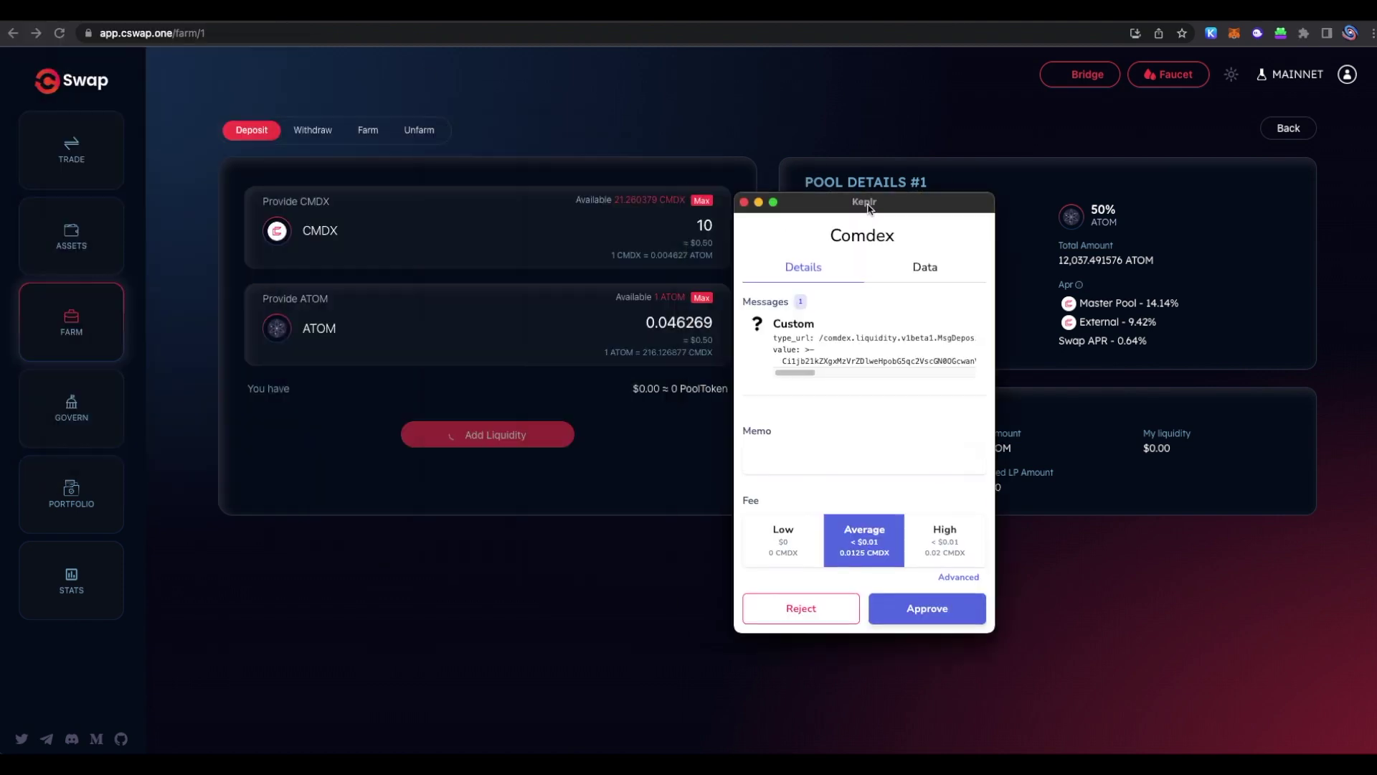
drag(818, 188, 910, 126)
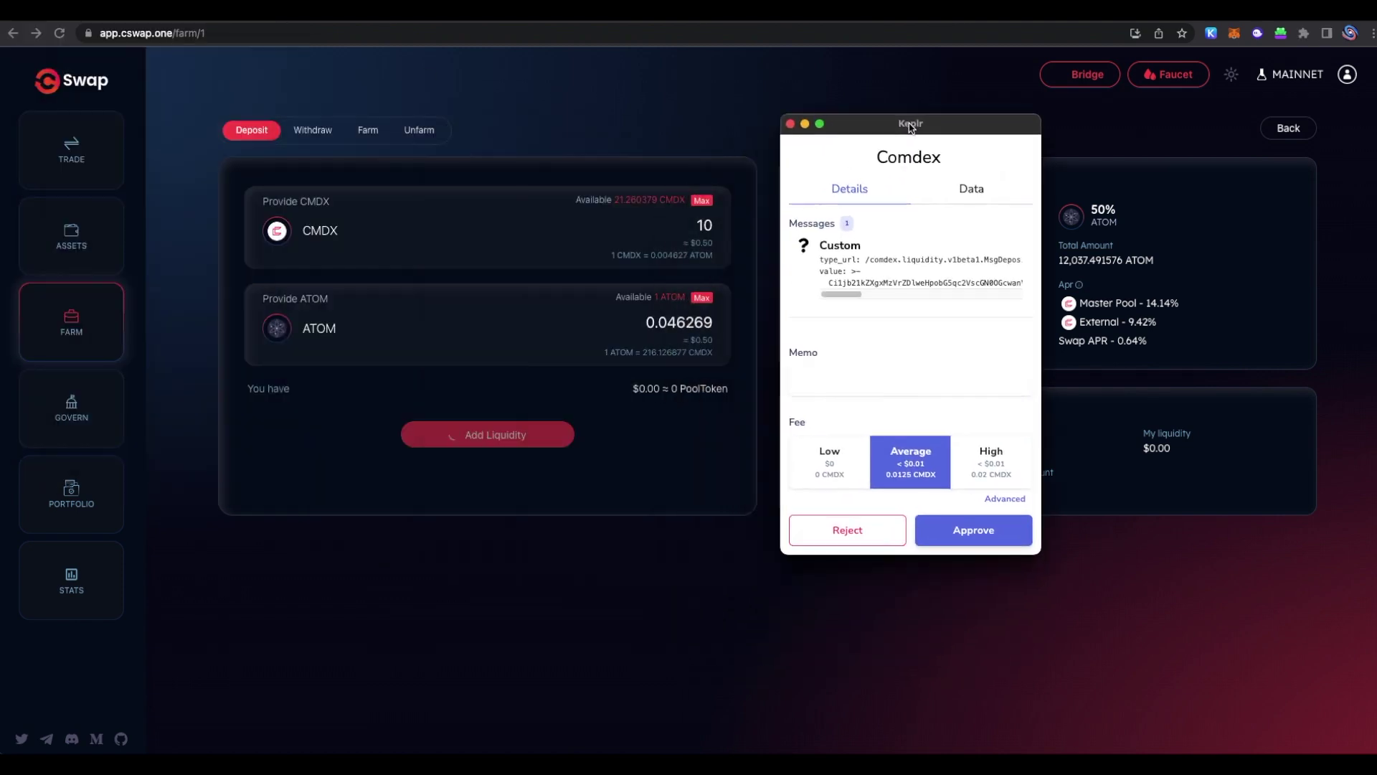
click(1010, 537)
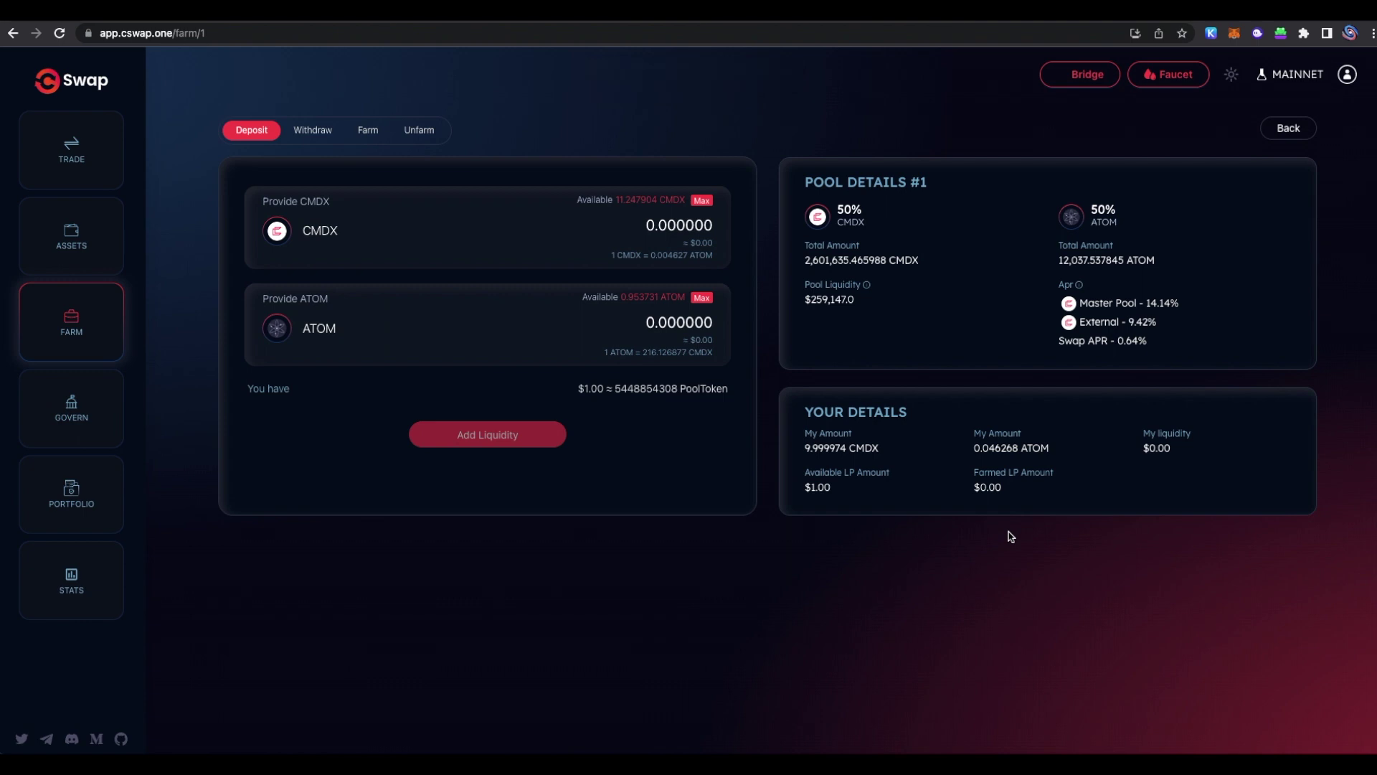
Step: View the farming pools, highlighting the My Pools heading and examining the CMDX/ATOM position under it
click(90, 317)
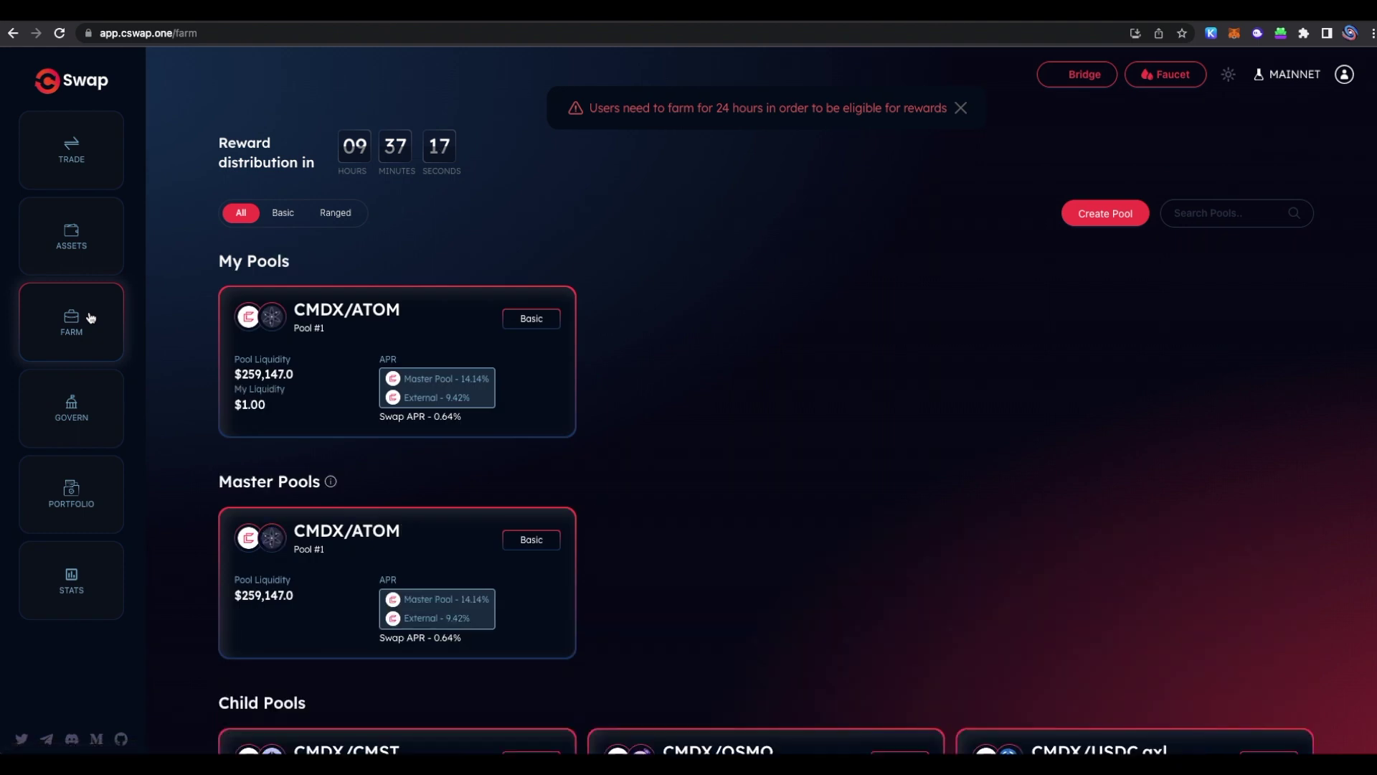
drag(218, 268, 296, 275)
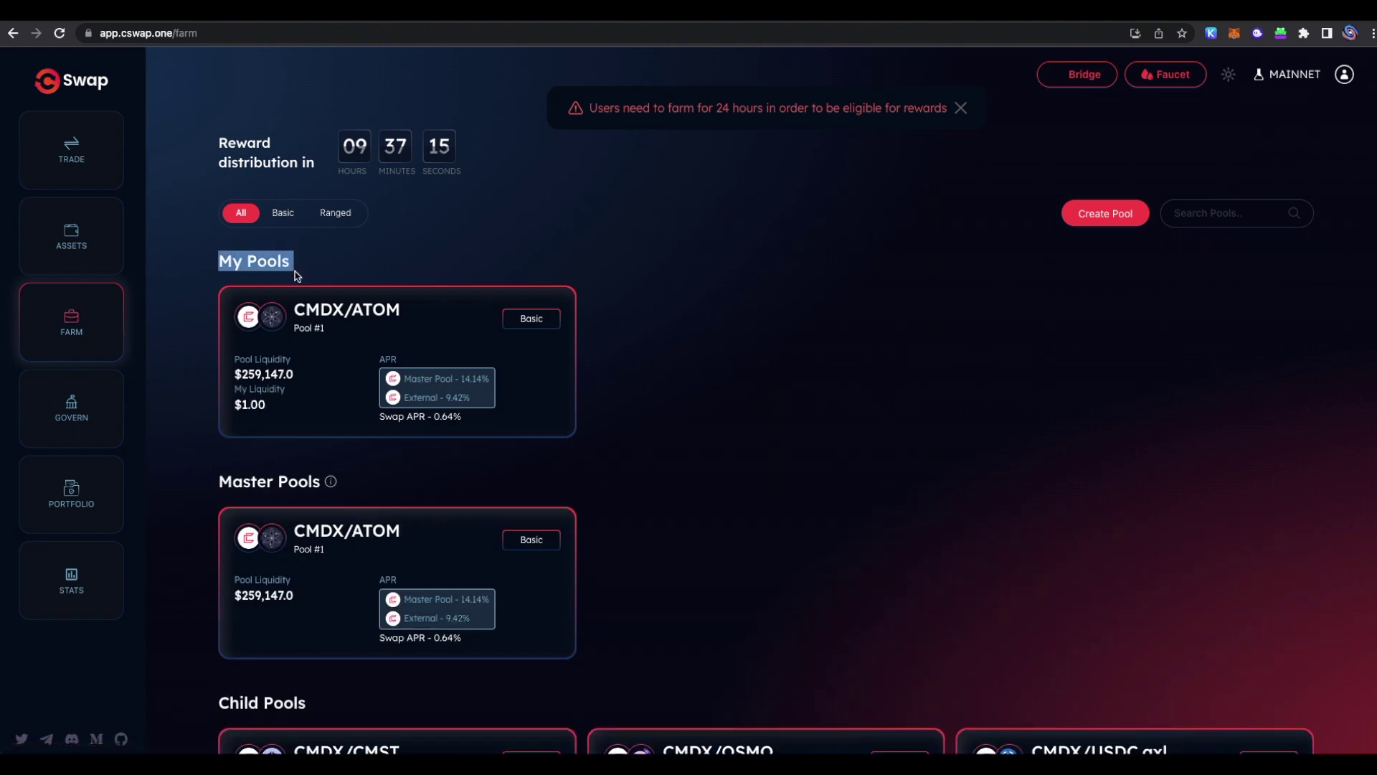
scroll(765, 457, down, 3)
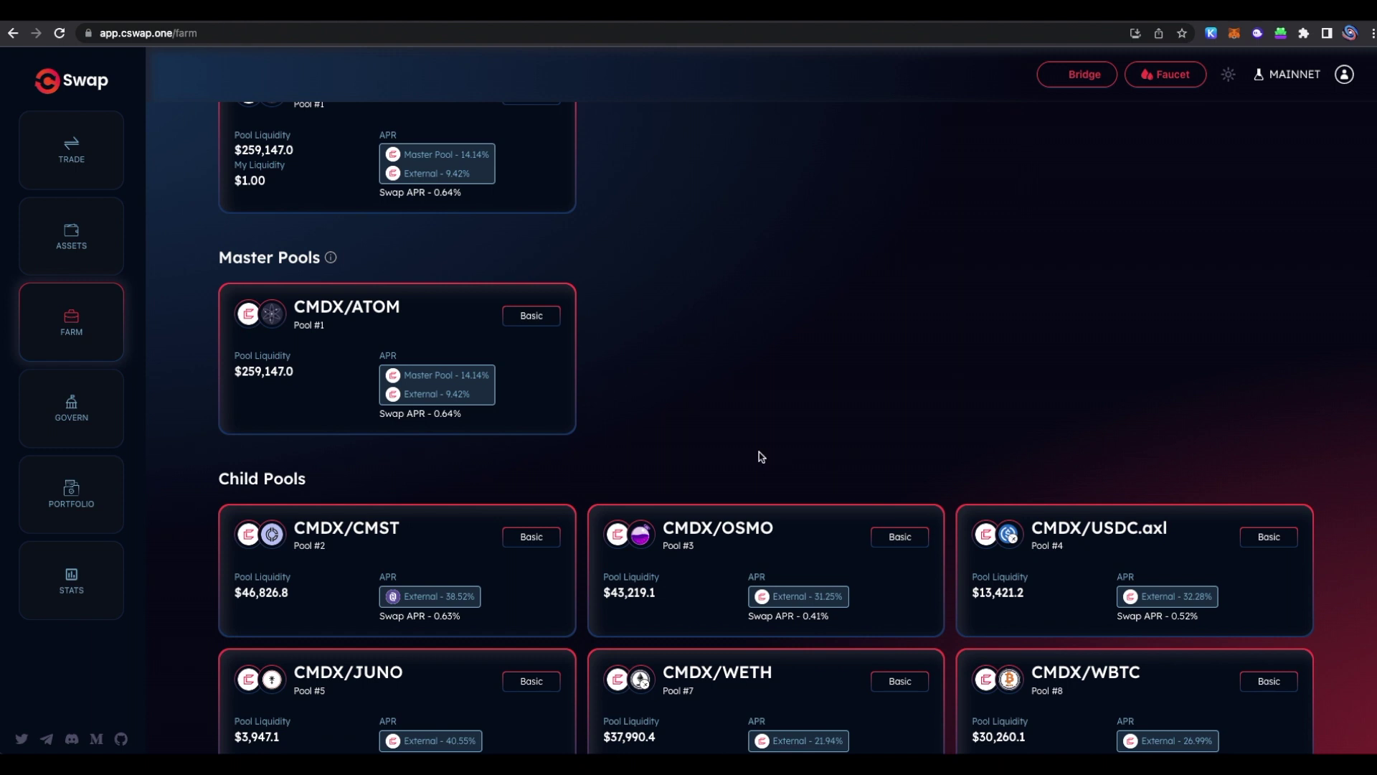
scroll(758, 455, up, 1)
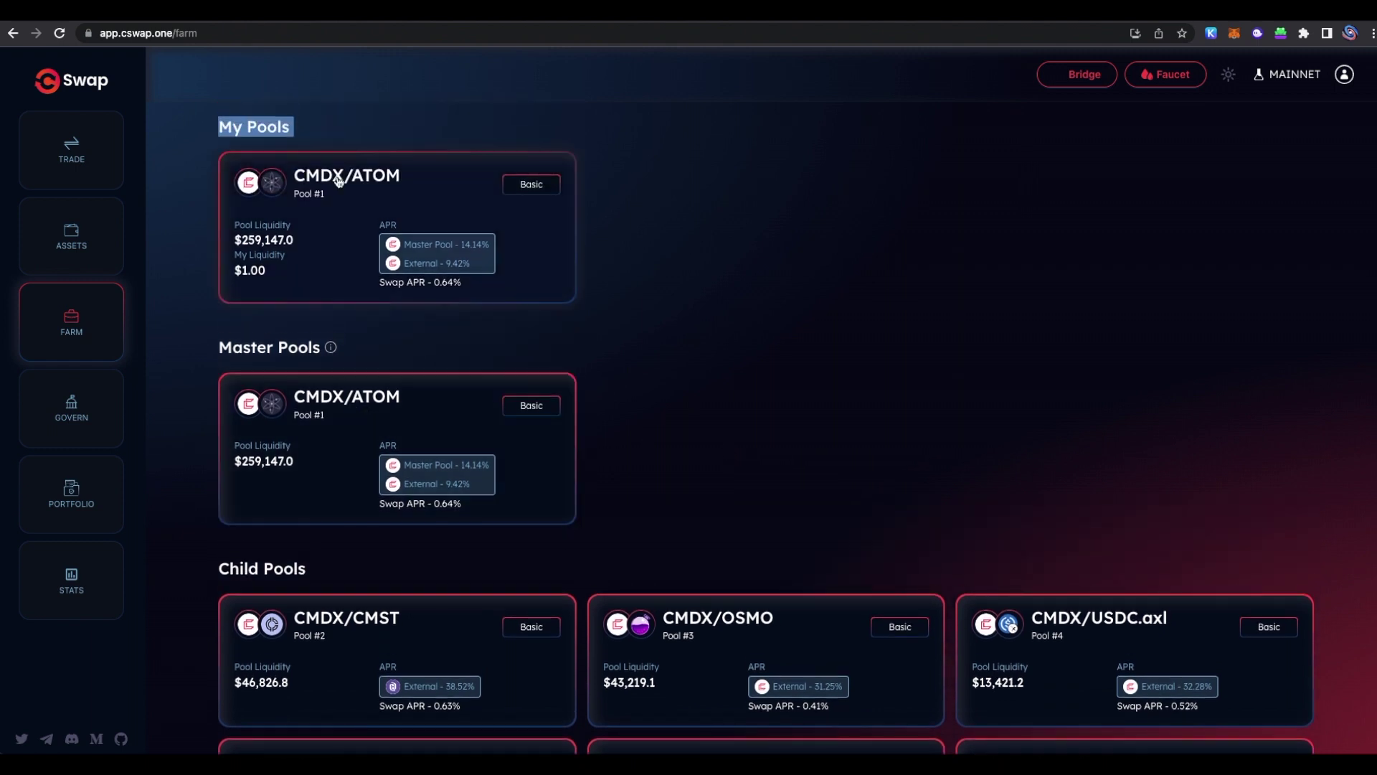
click(810, 377)
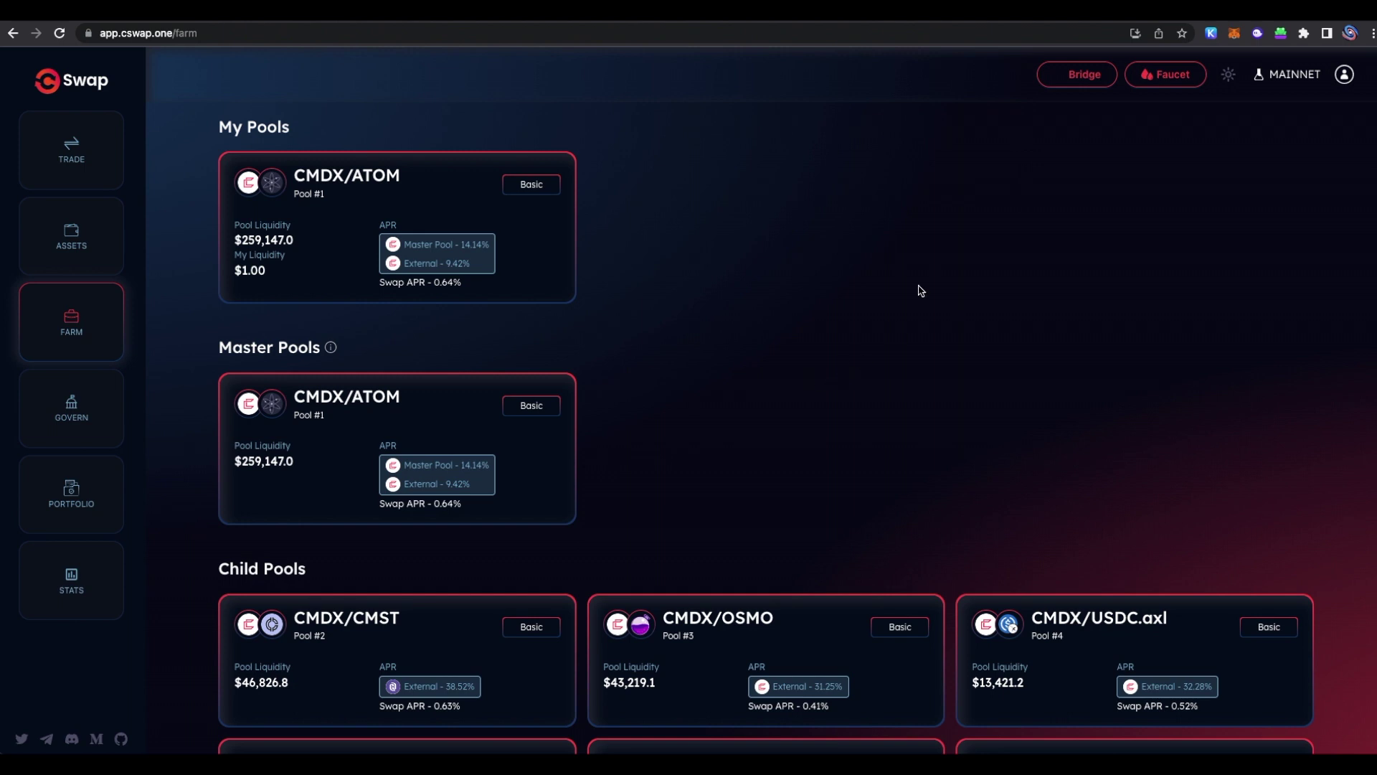
scroll(682, 492, up, 2)
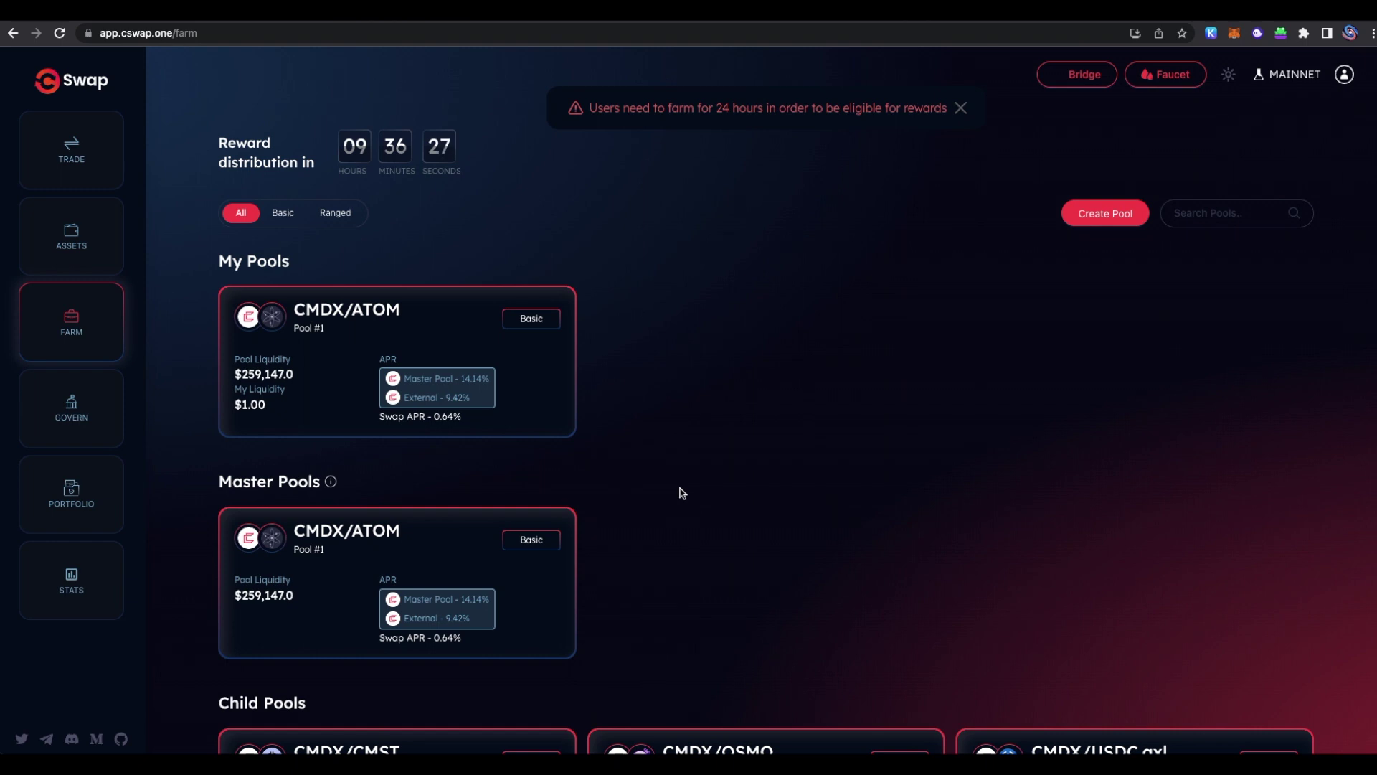
Step: Browse the Child Pools, open the CMDX/CMST pool and highlight the CMST balance available for deposit
scroll(710, 475, down, 5)
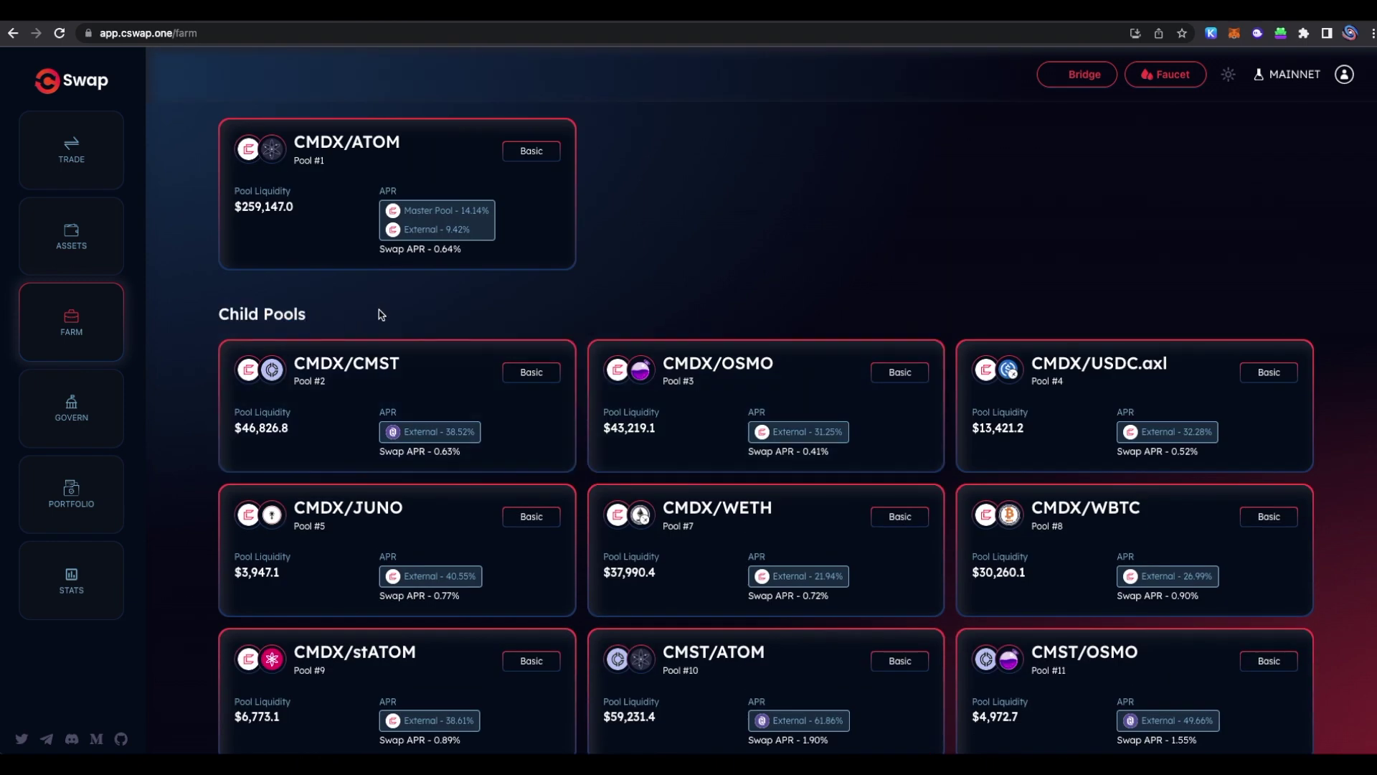
scroll(383, 314, down, 1)
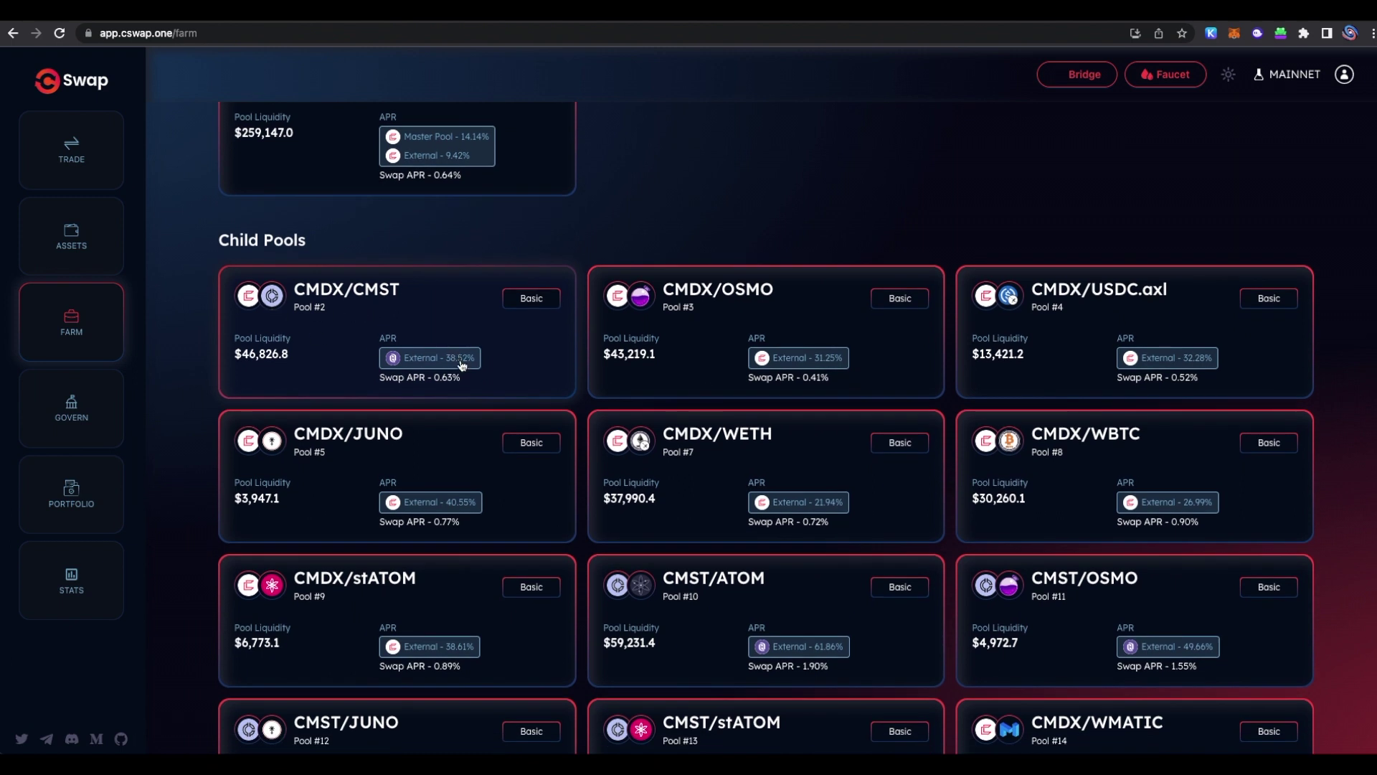
click(443, 310)
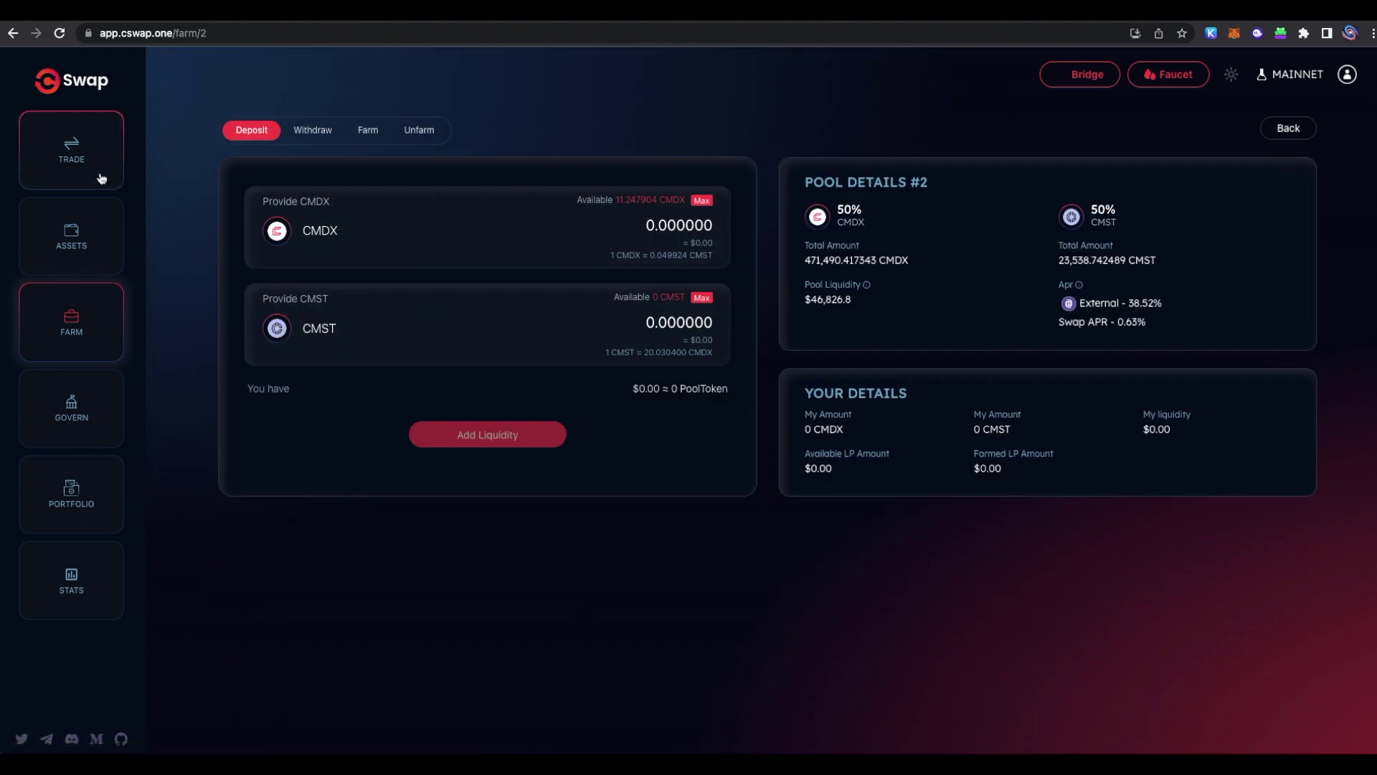
drag(614, 296, 688, 313)
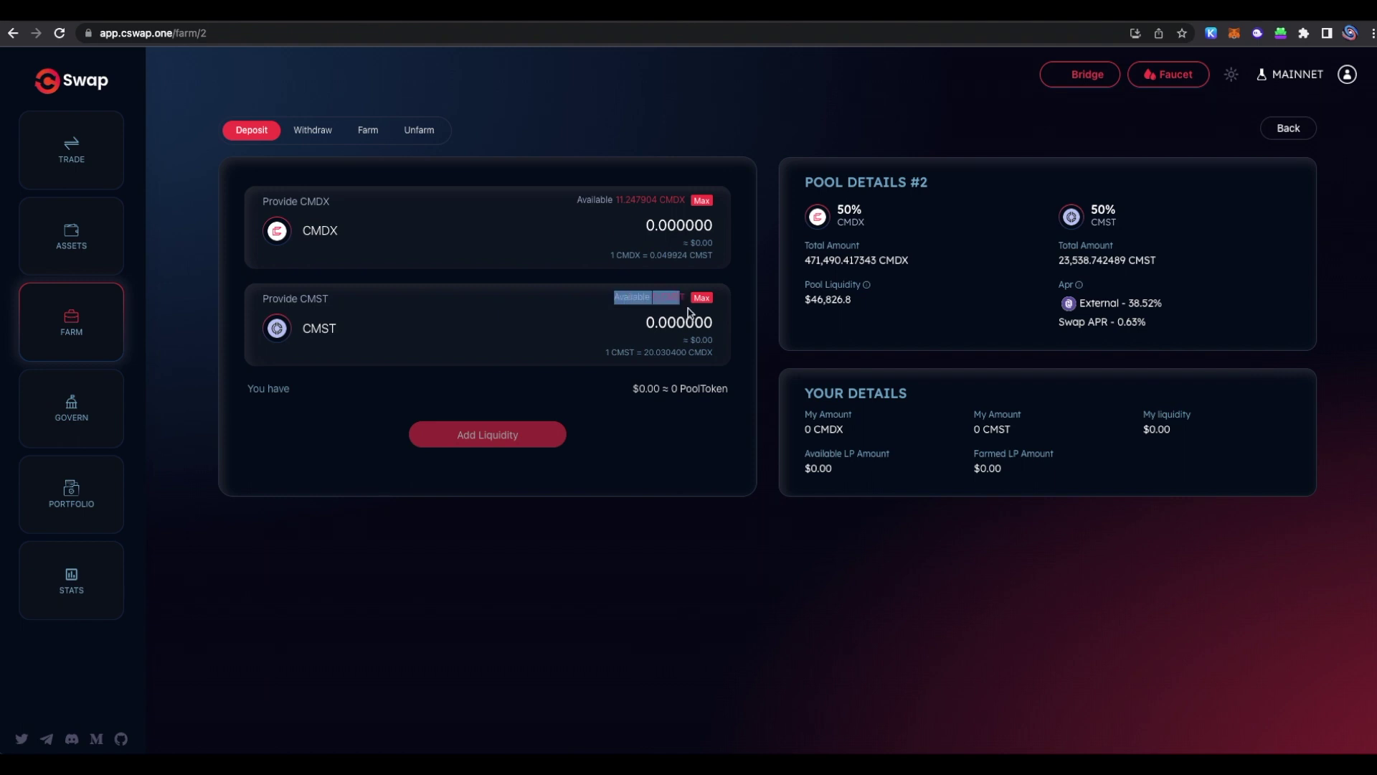
Step: Set up a market swap of .05 ATOM to CMST
click(73, 145)
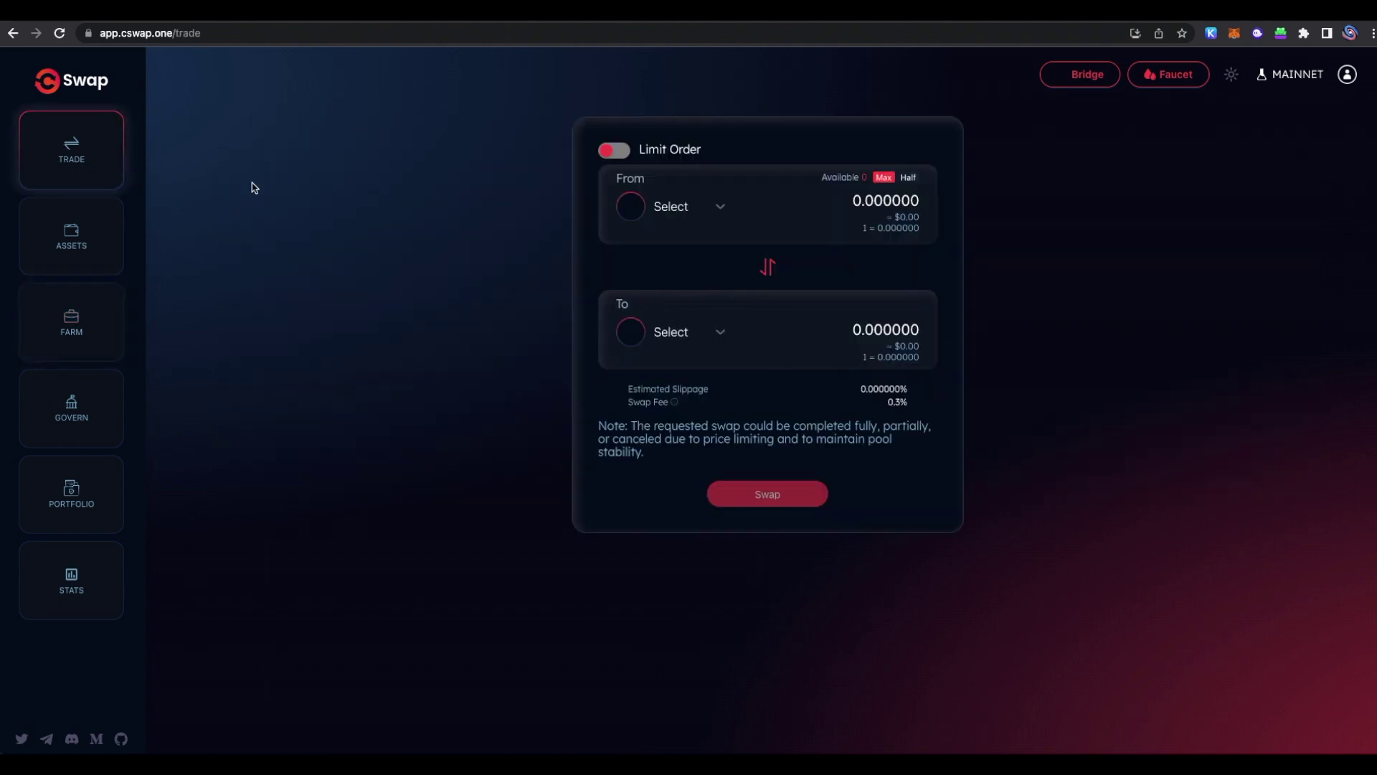
click(683, 334)
click(680, 397)
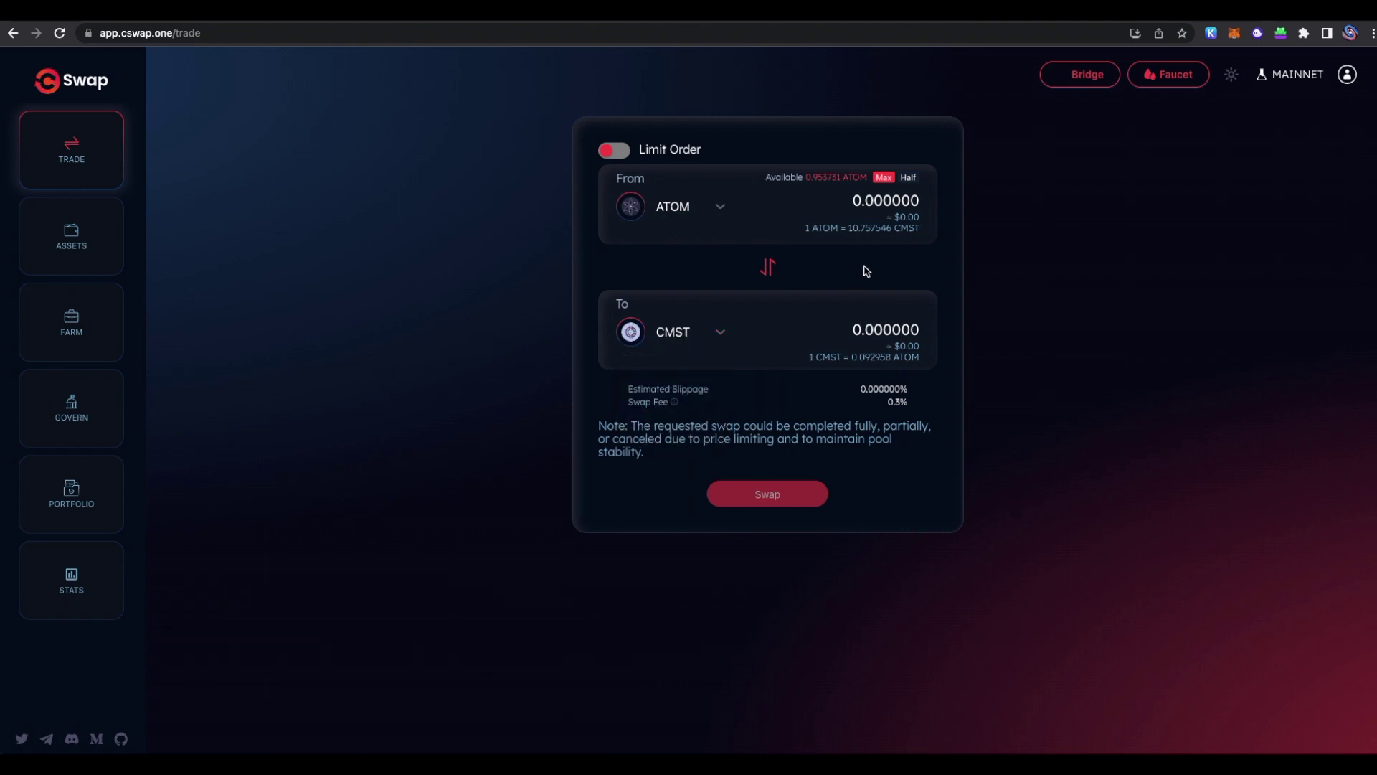
double_click(829, 178)
click(836, 177)
click(884, 199)
text(.05)
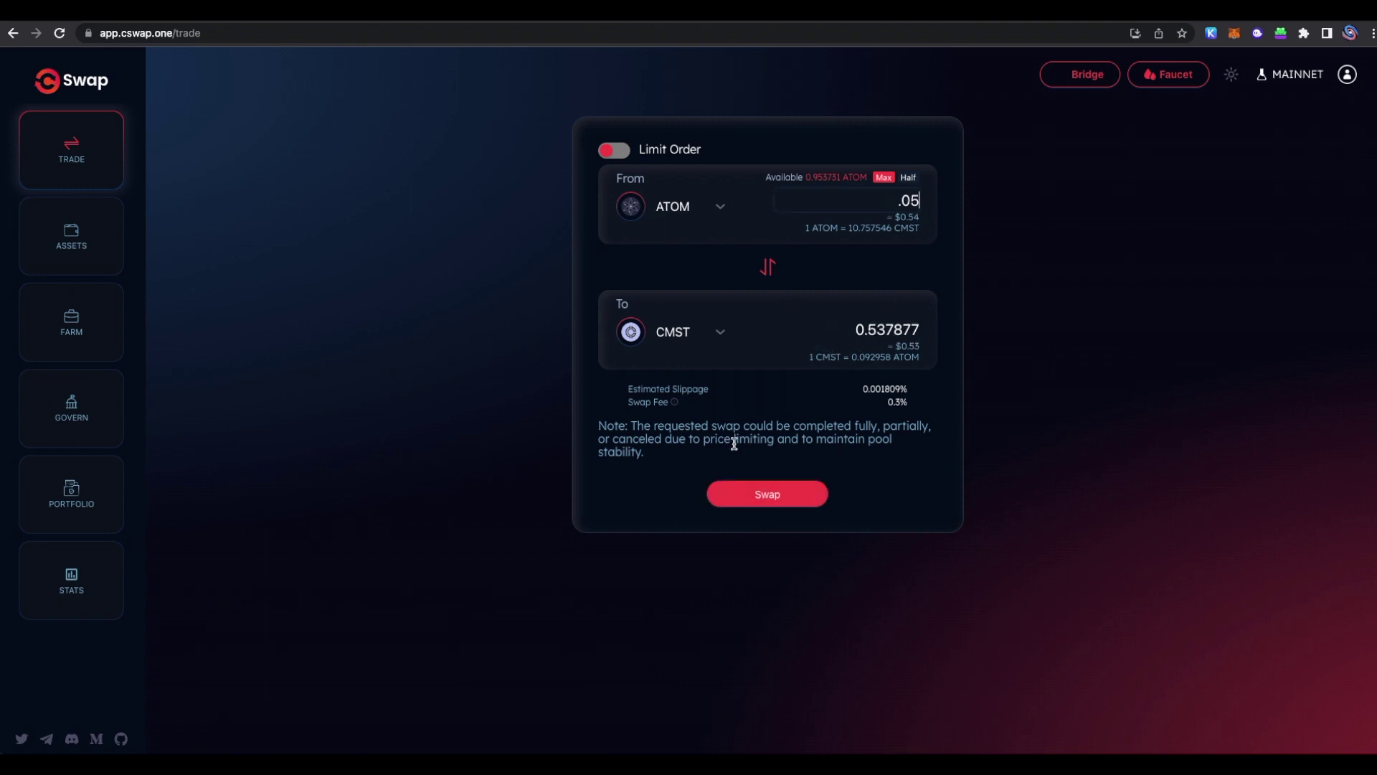
Step: Submit the ATOM-to-CMST swap and approve the transaction in Keplr
click(774, 489)
click(767, 496)
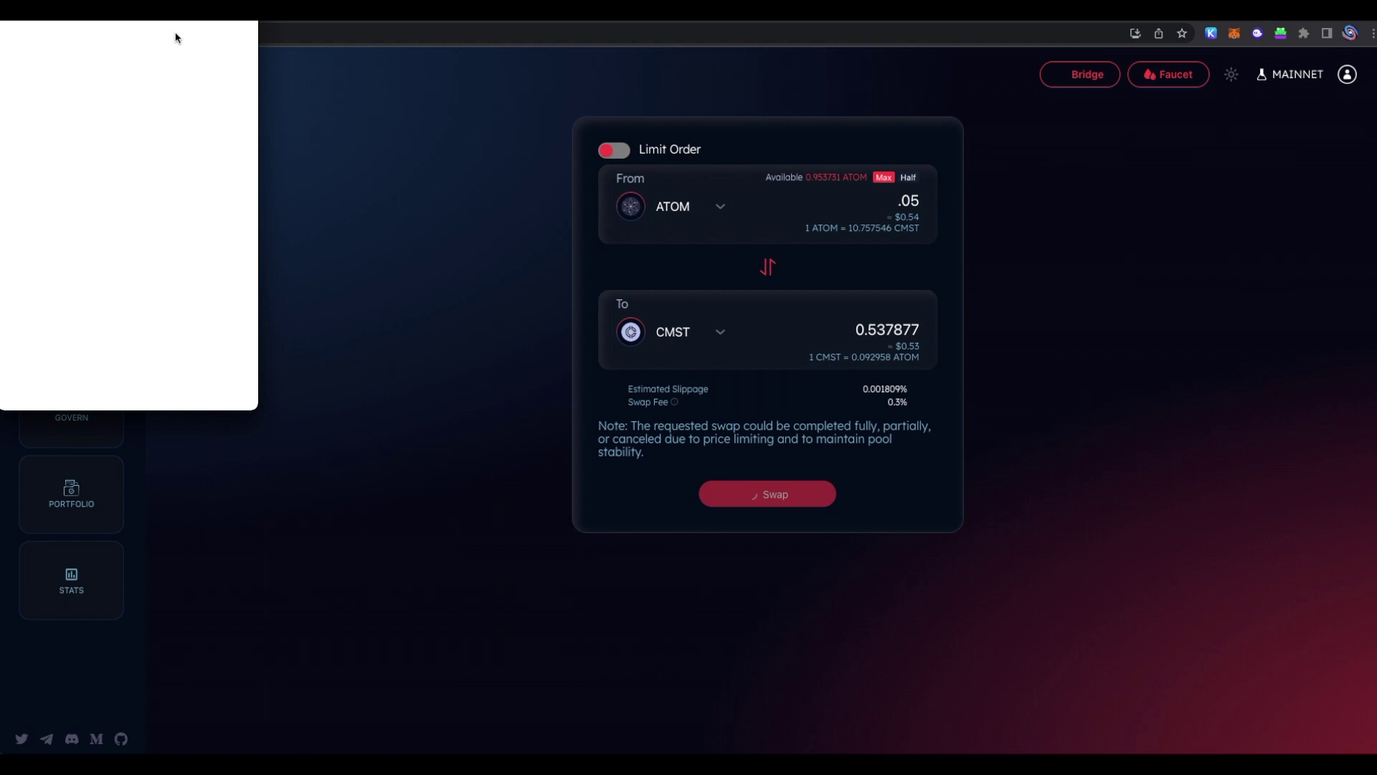
click(488, 514)
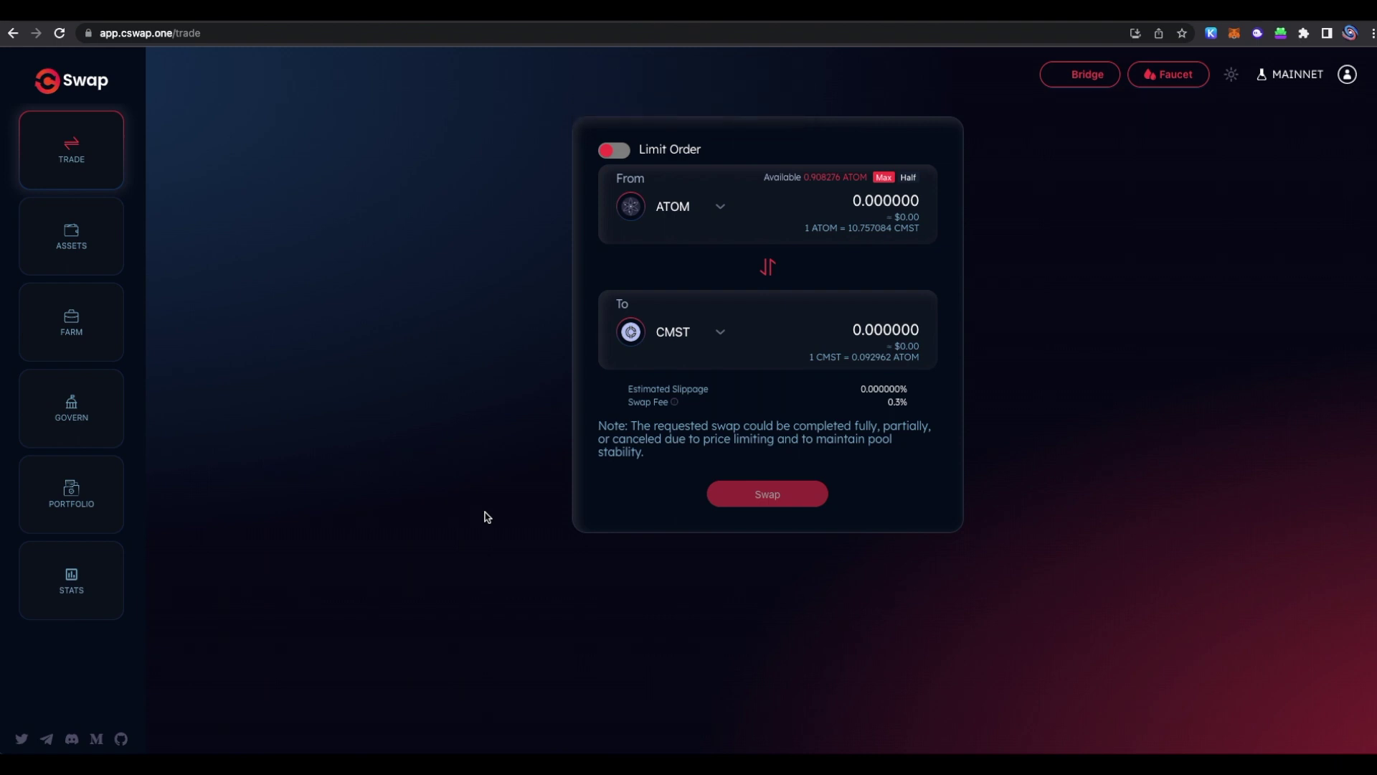
Step: Open the CMDX/CMST child pool and set the deposit to the maximum CMST, 0.487502, paired with 9.764860 CMDX
click(71, 323)
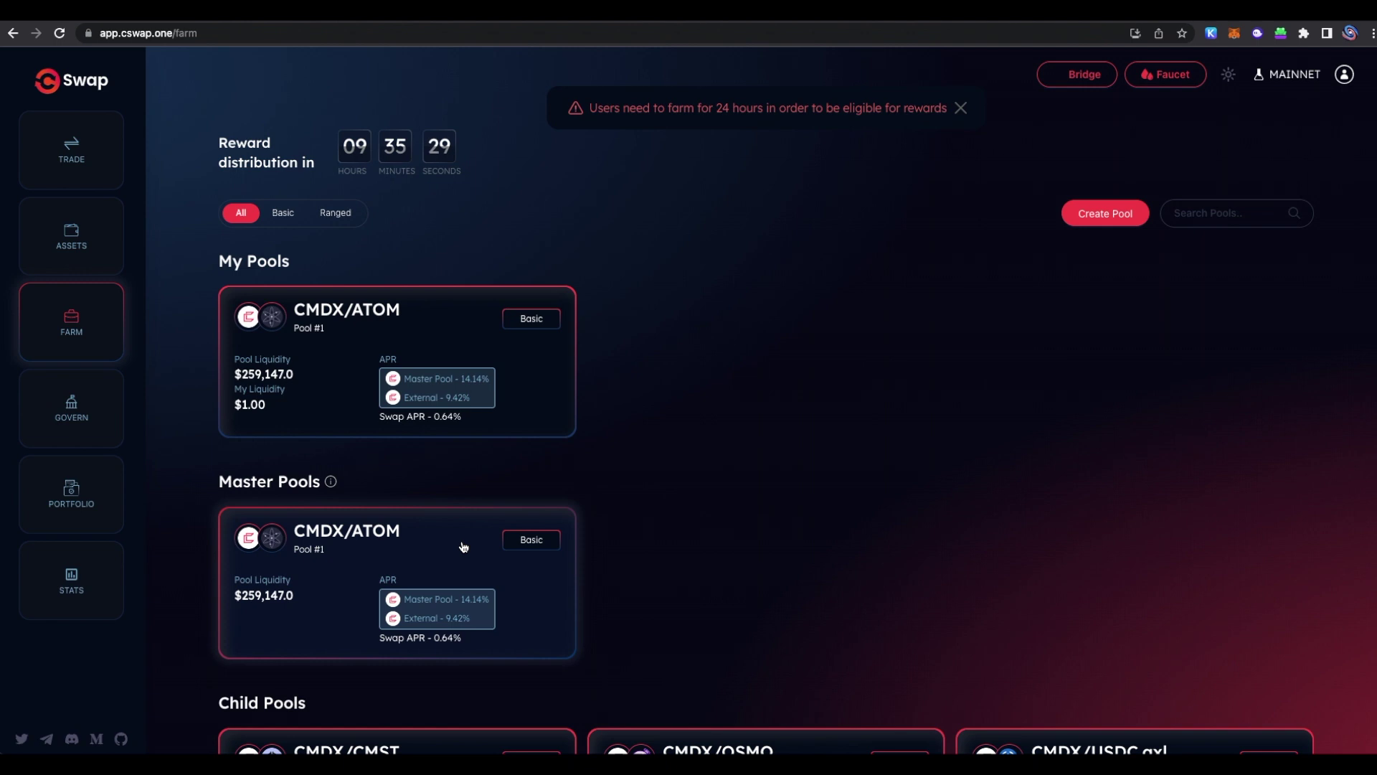
scroll(462, 547, down, 3)
click(360, 492)
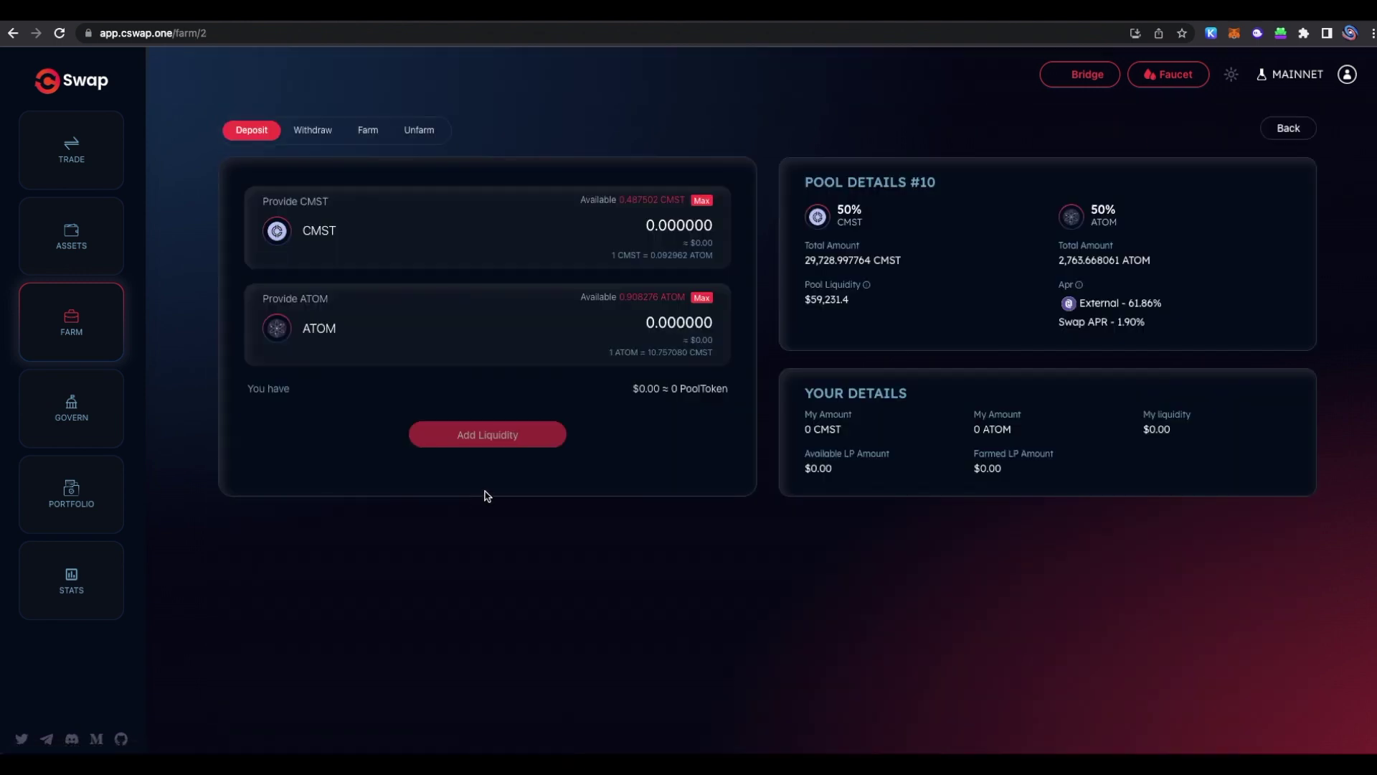
click(703, 300)
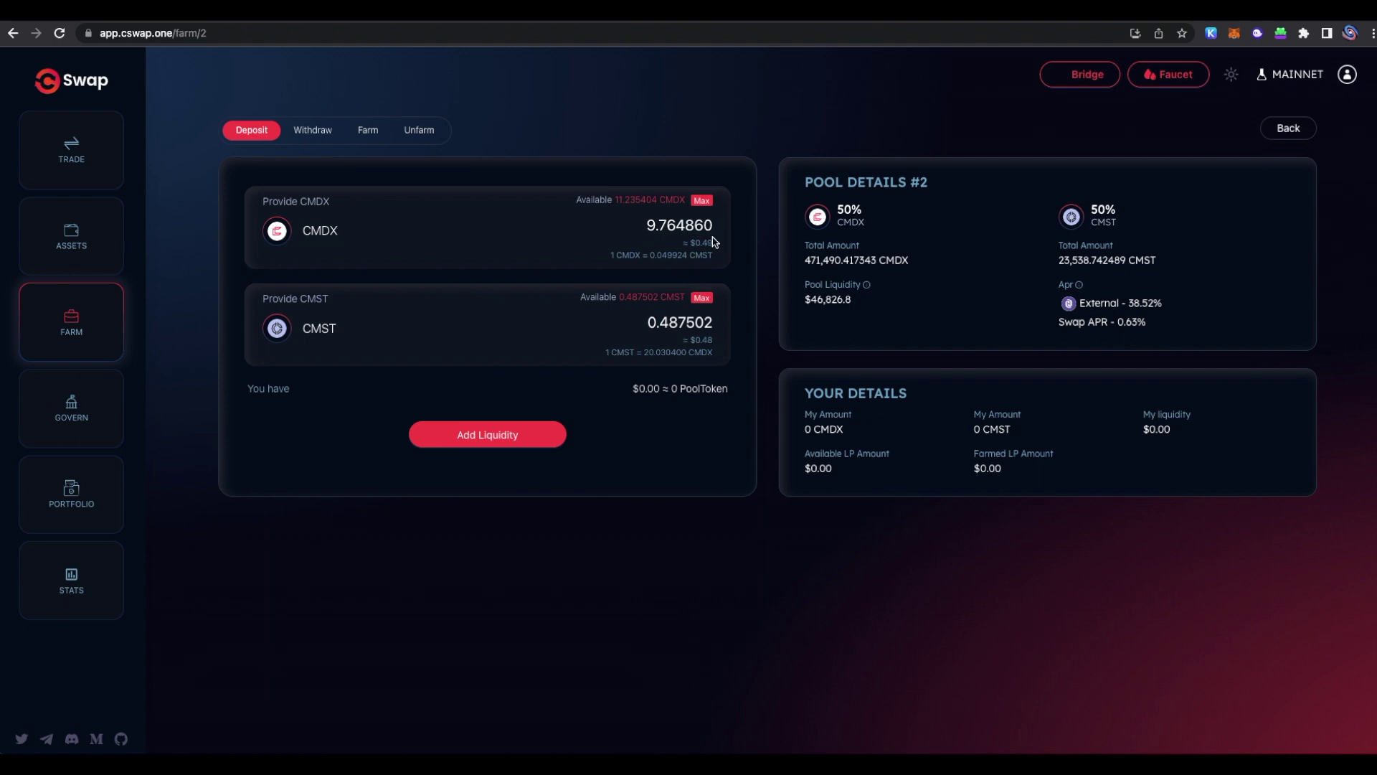
Step: Add the liquidity to the CMDX/CMST pool and approve the transaction in Keplr with the Average fee
click(538, 435)
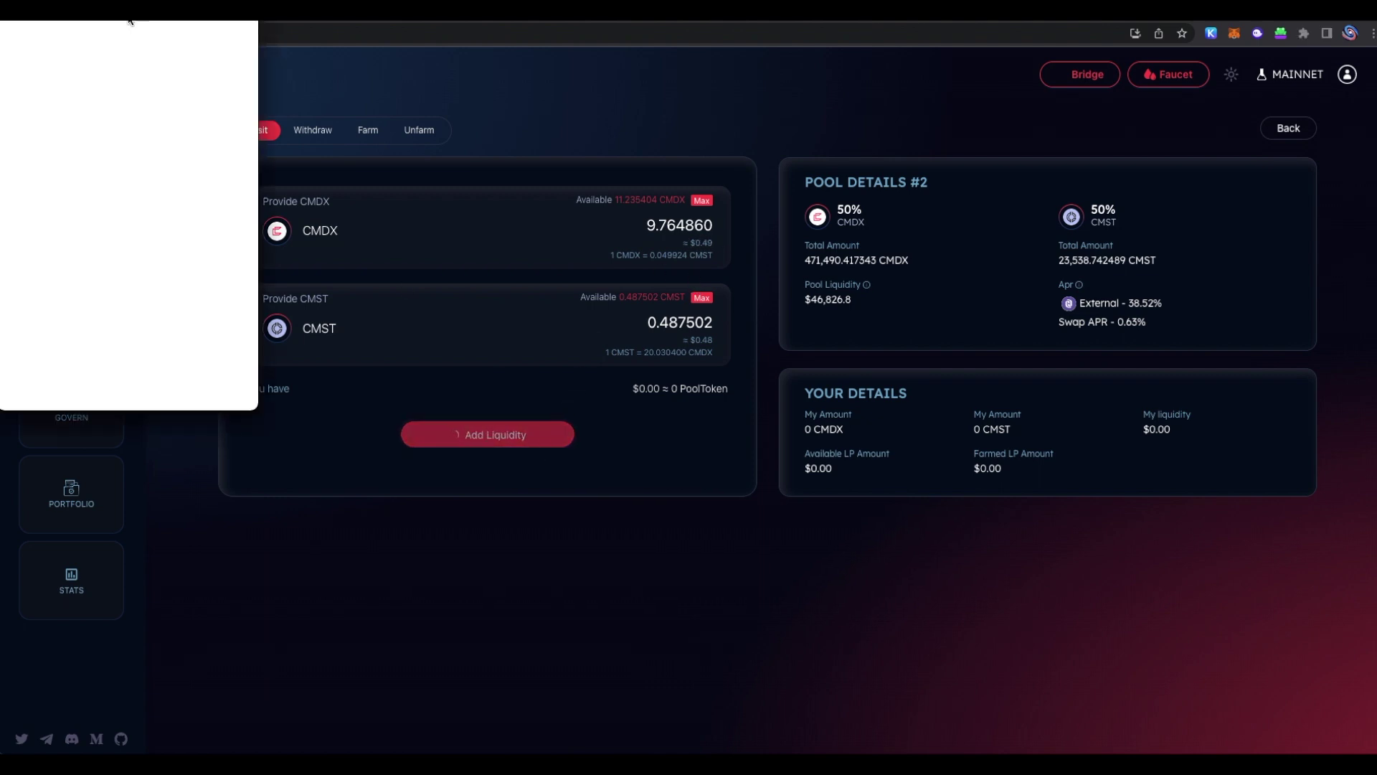
drag(608, 113, 964, 129)
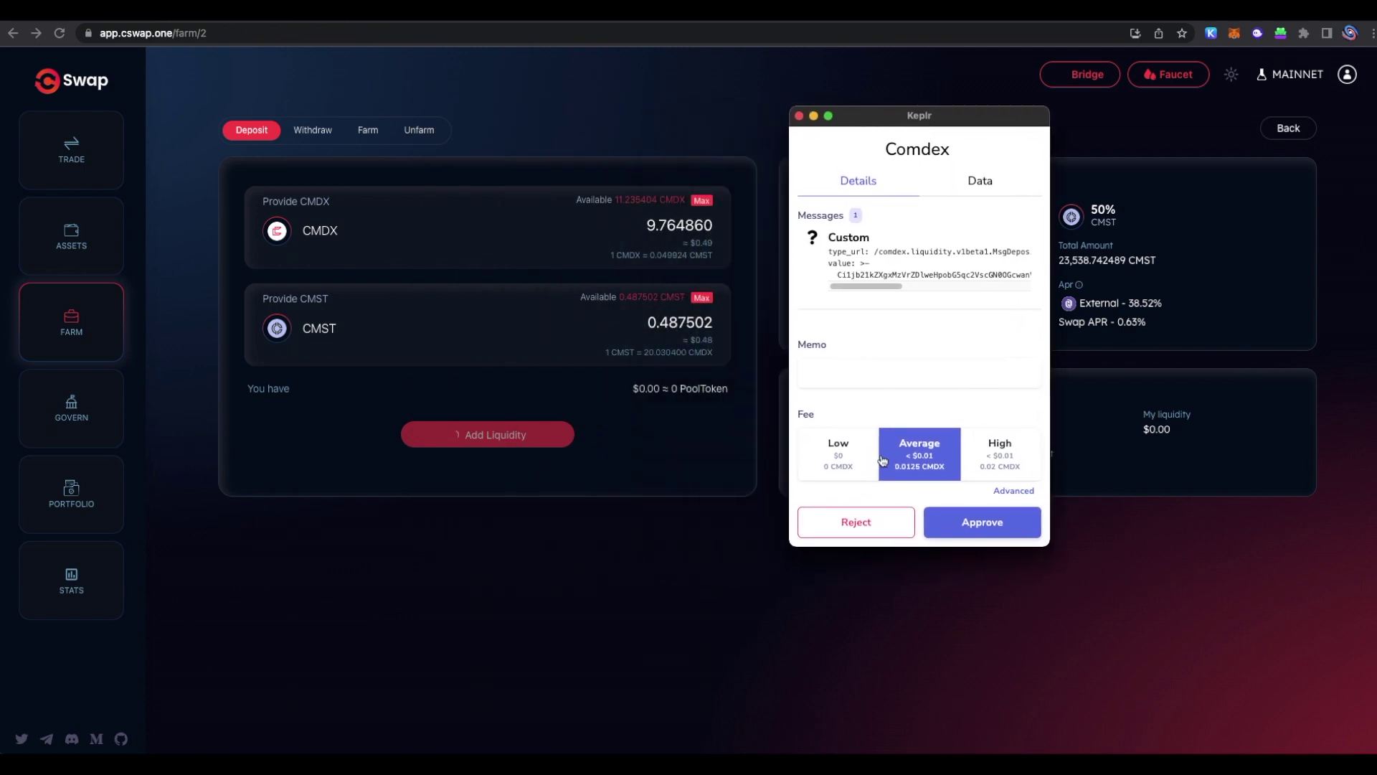
click(1021, 533)
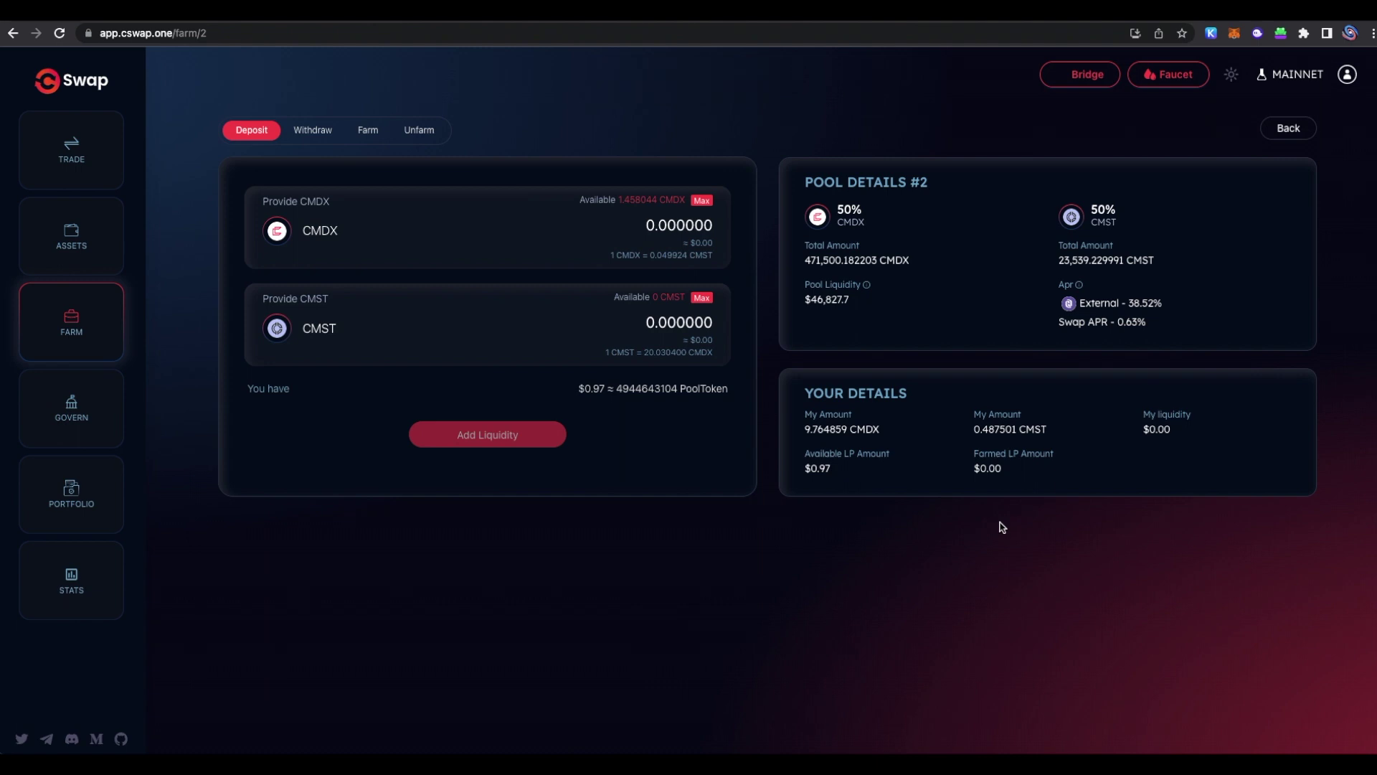
Step: Review the positions under My Pools, and look over the list of governance proposals
click(90, 338)
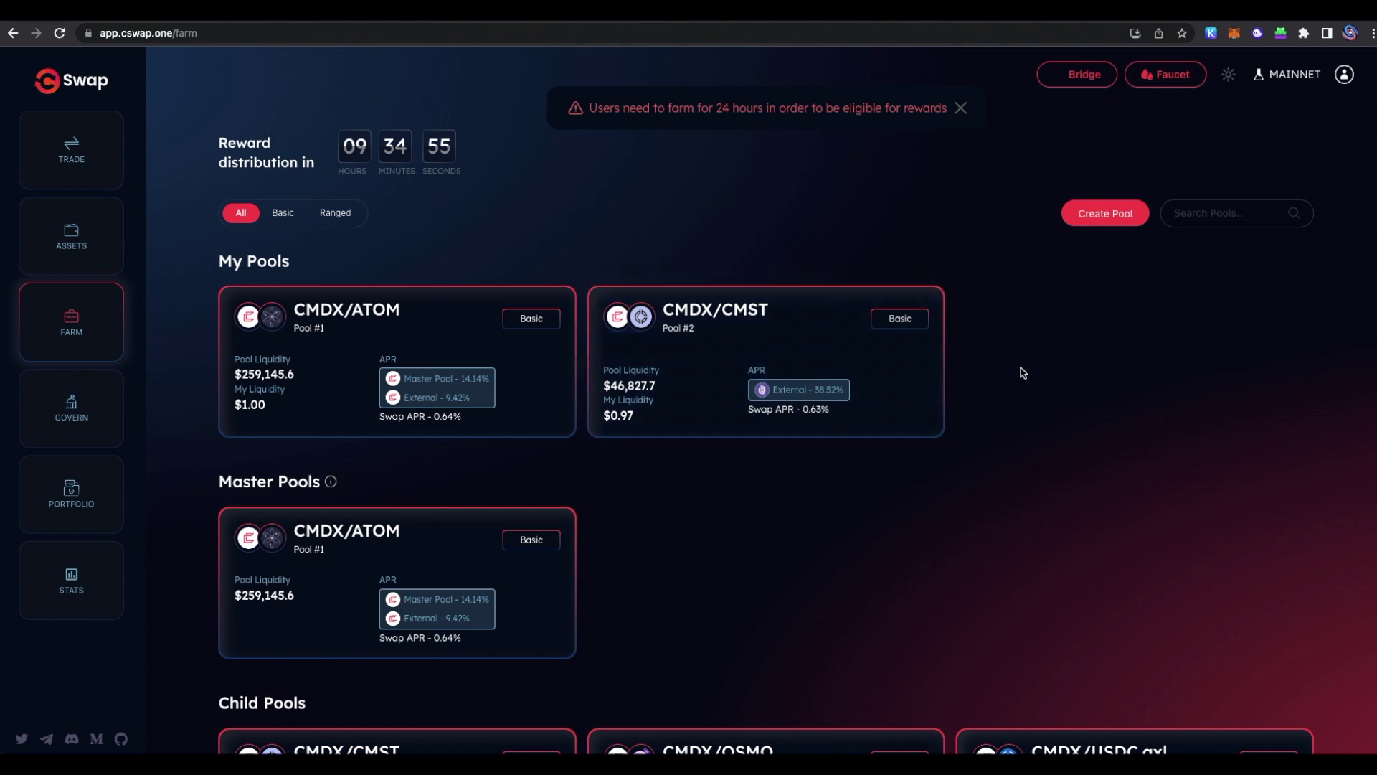
click(72, 408)
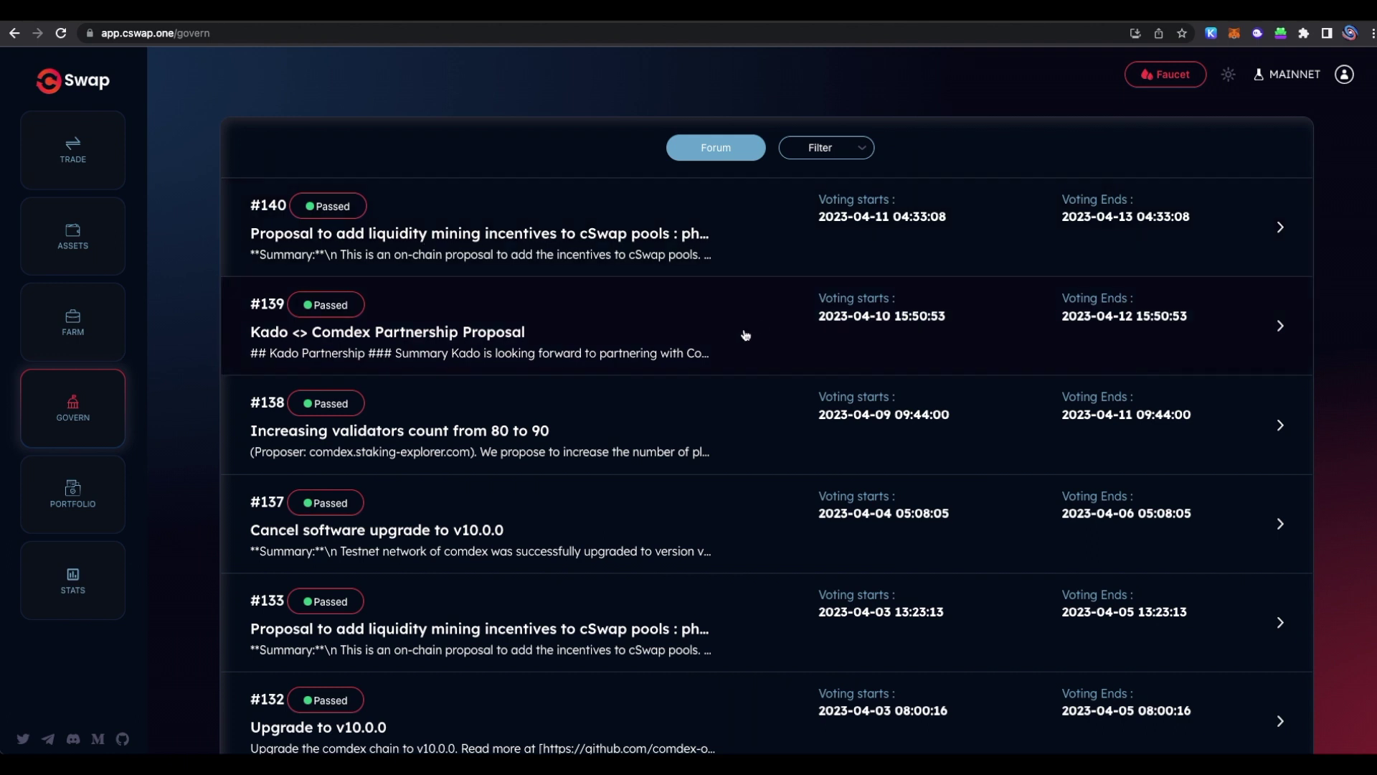
click(735, 256)
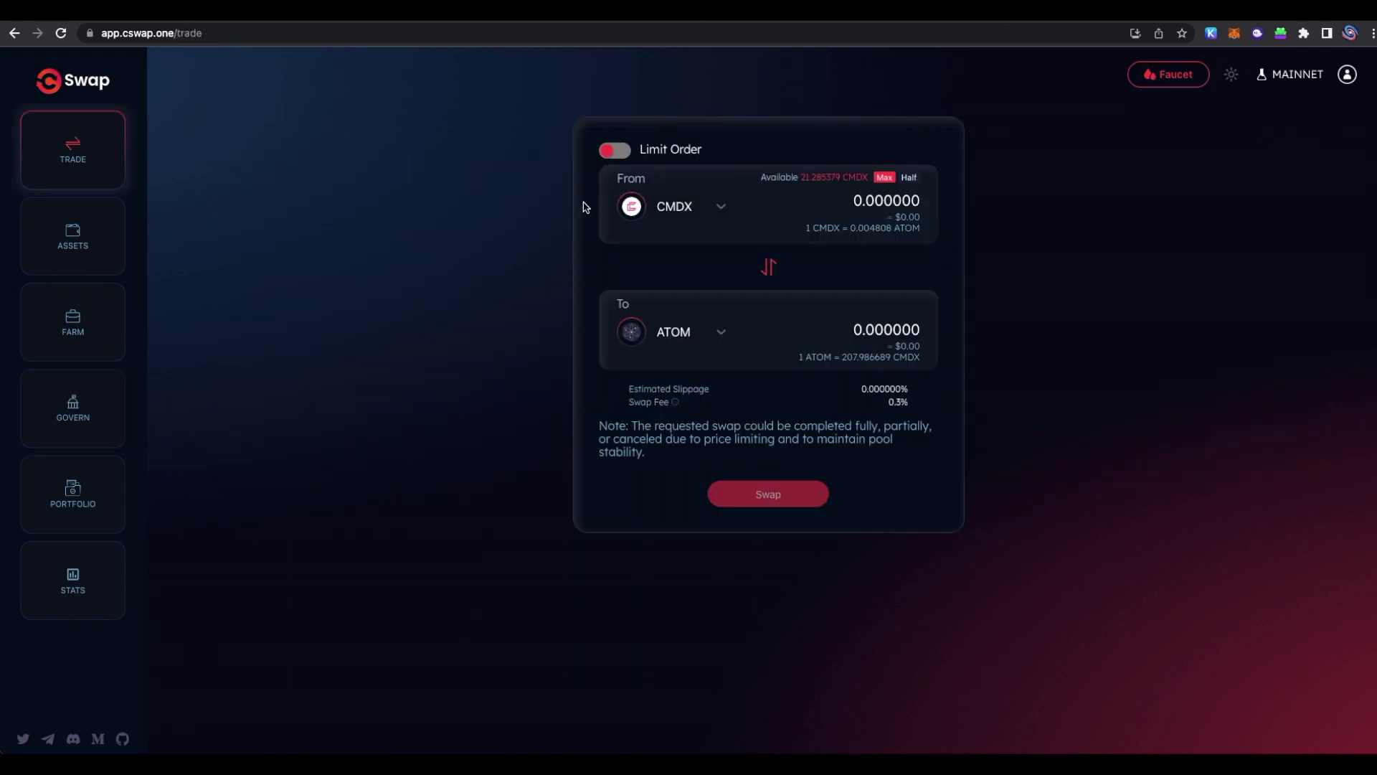
Step: Set up a limit order selling 10 CMDX for ATOM at a price of 0.005280
click(615, 151)
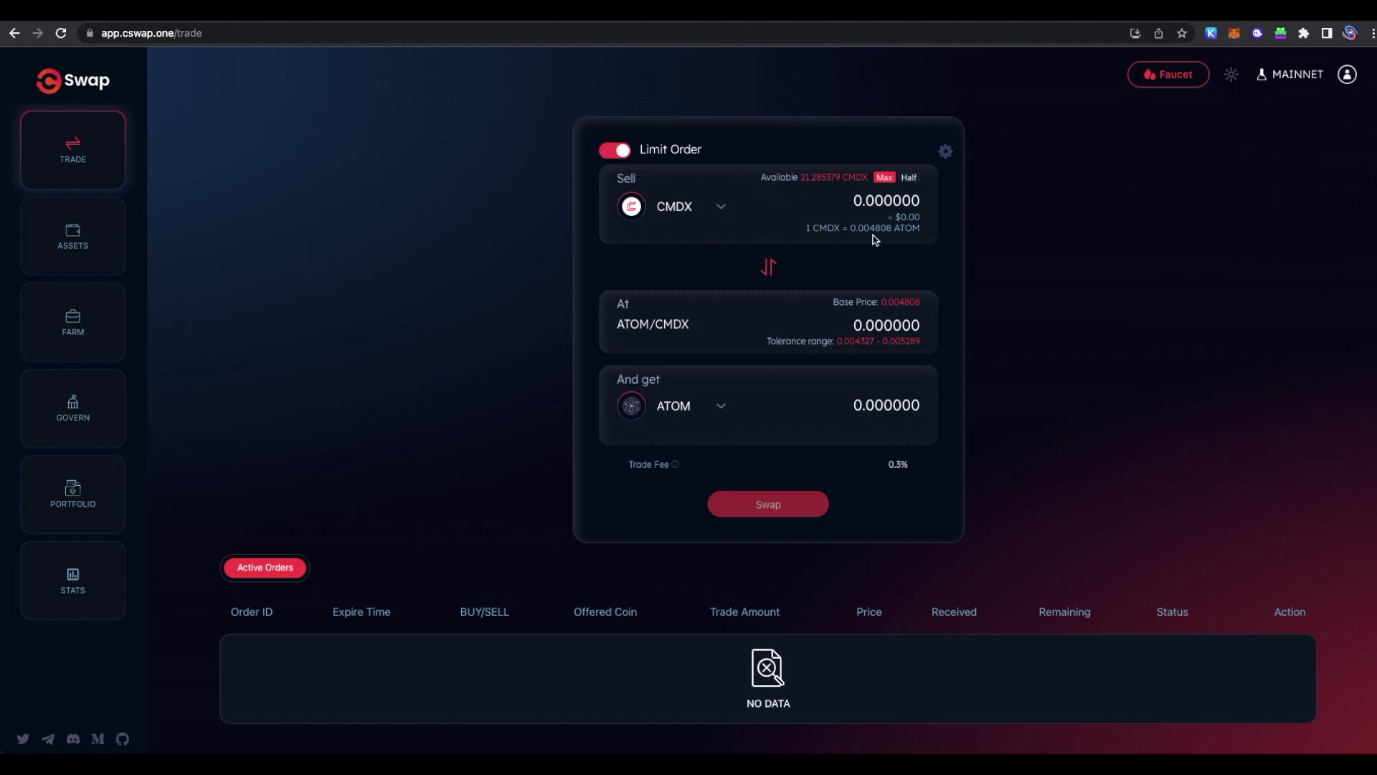
click(865, 202)
text(10)
click(898, 325)
text(0.005280)
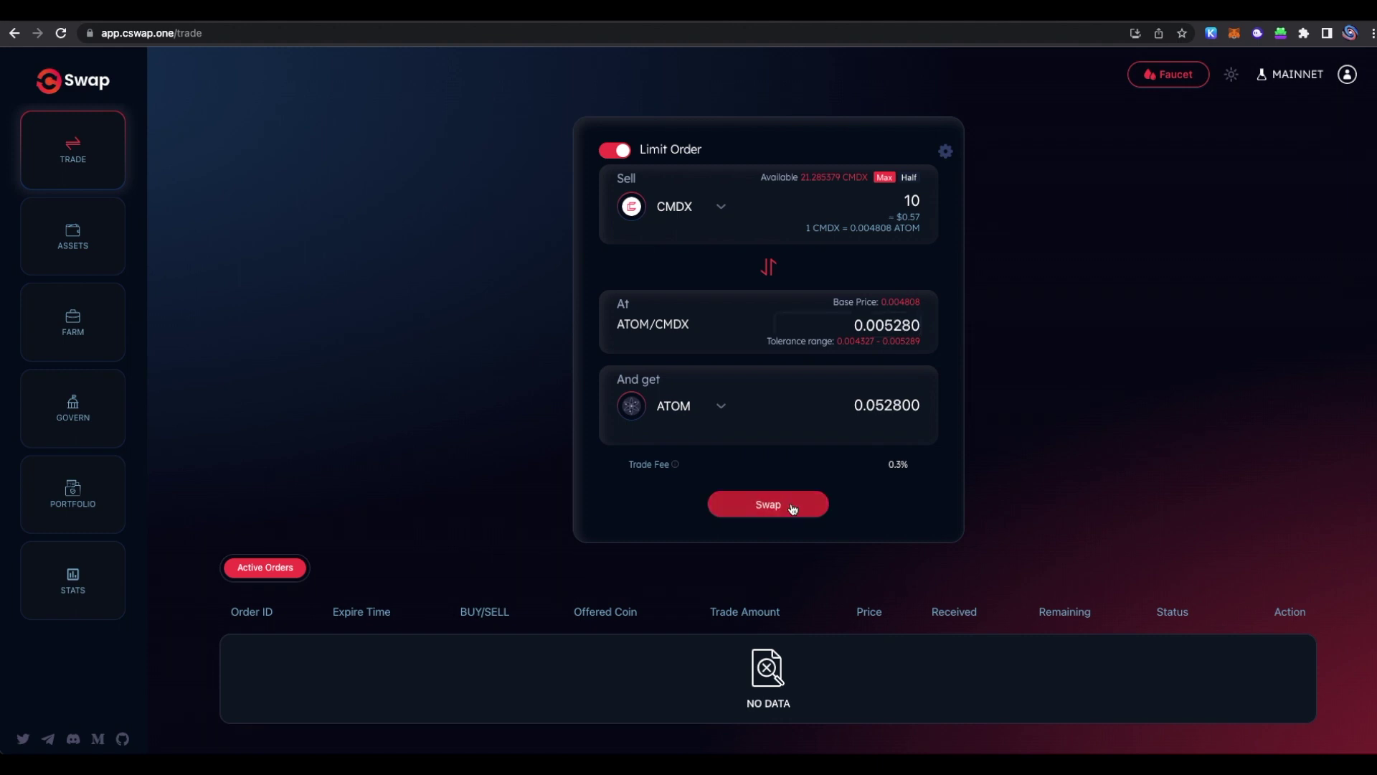
Step: Submit the CMDX-to-ATOM limit order and approve the transaction in Keplr with the Average fee
click(793, 506)
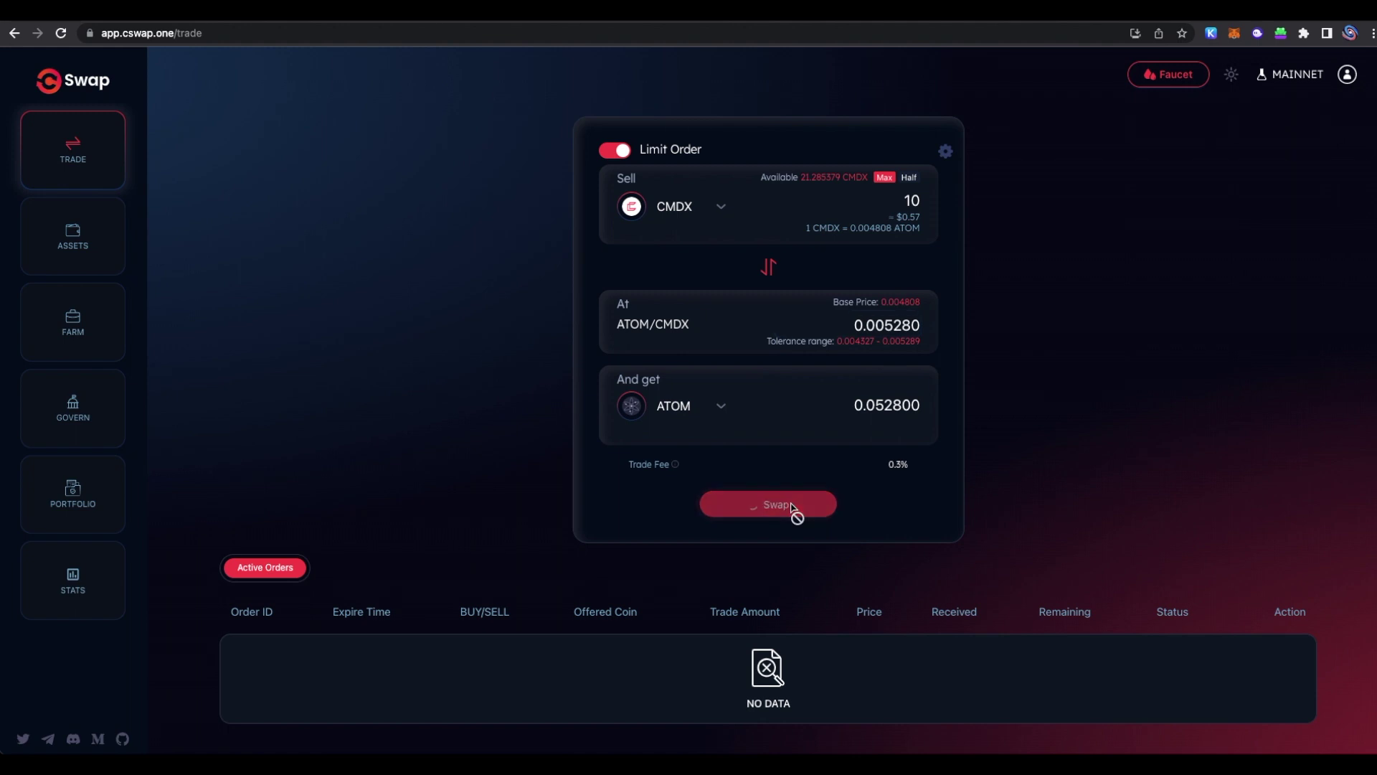
drag(177, 7, 442, 89)
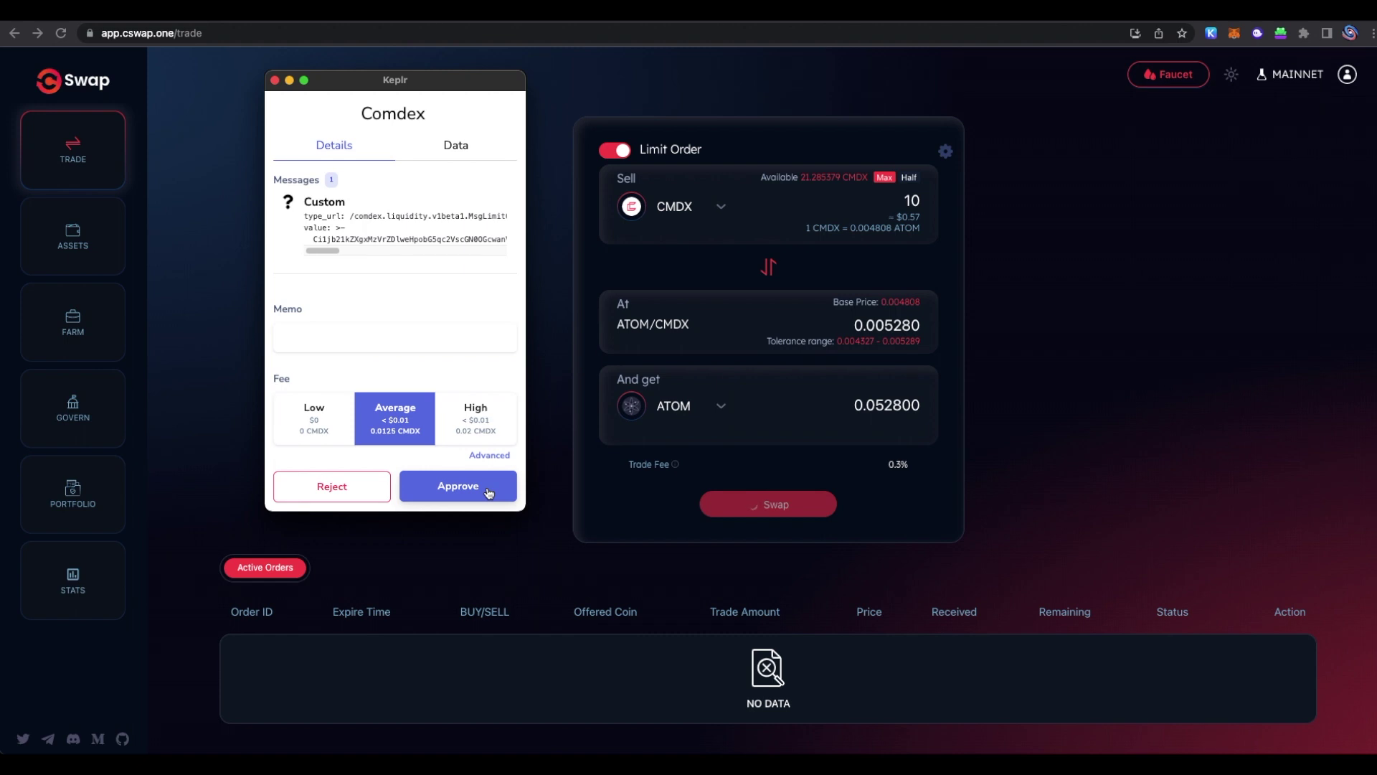
click(458, 486)
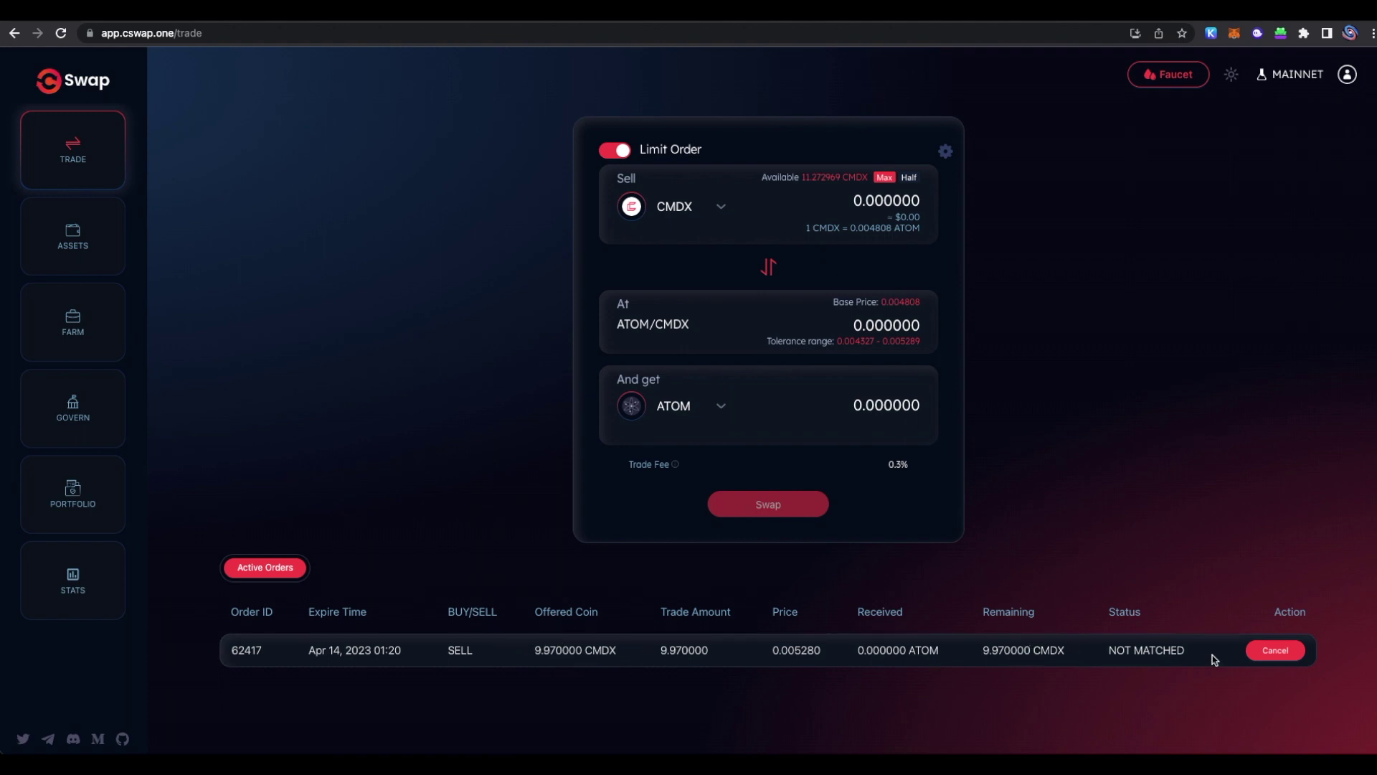
Step: Cancel the active CMDX sell order and approve the cancellation in Keplr
click(1295, 651)
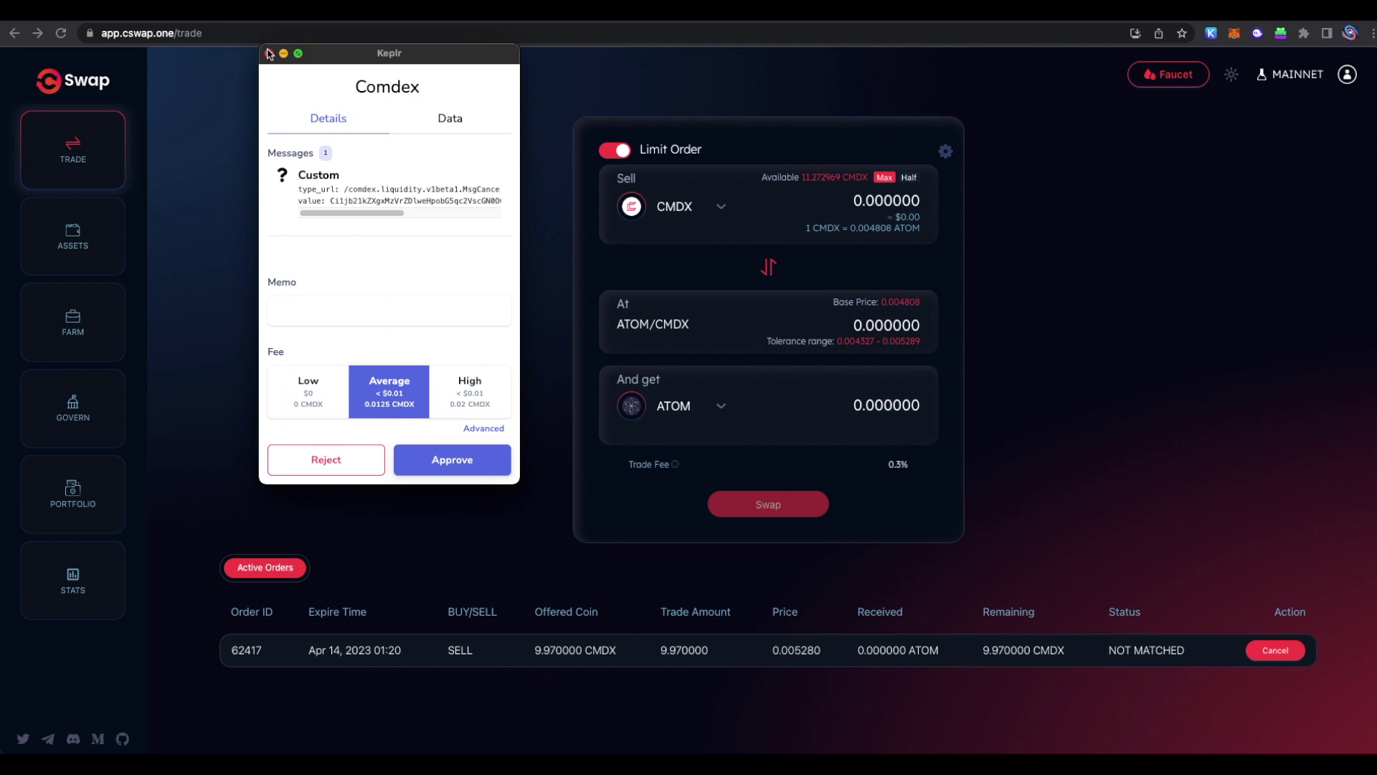
click(495, 459)
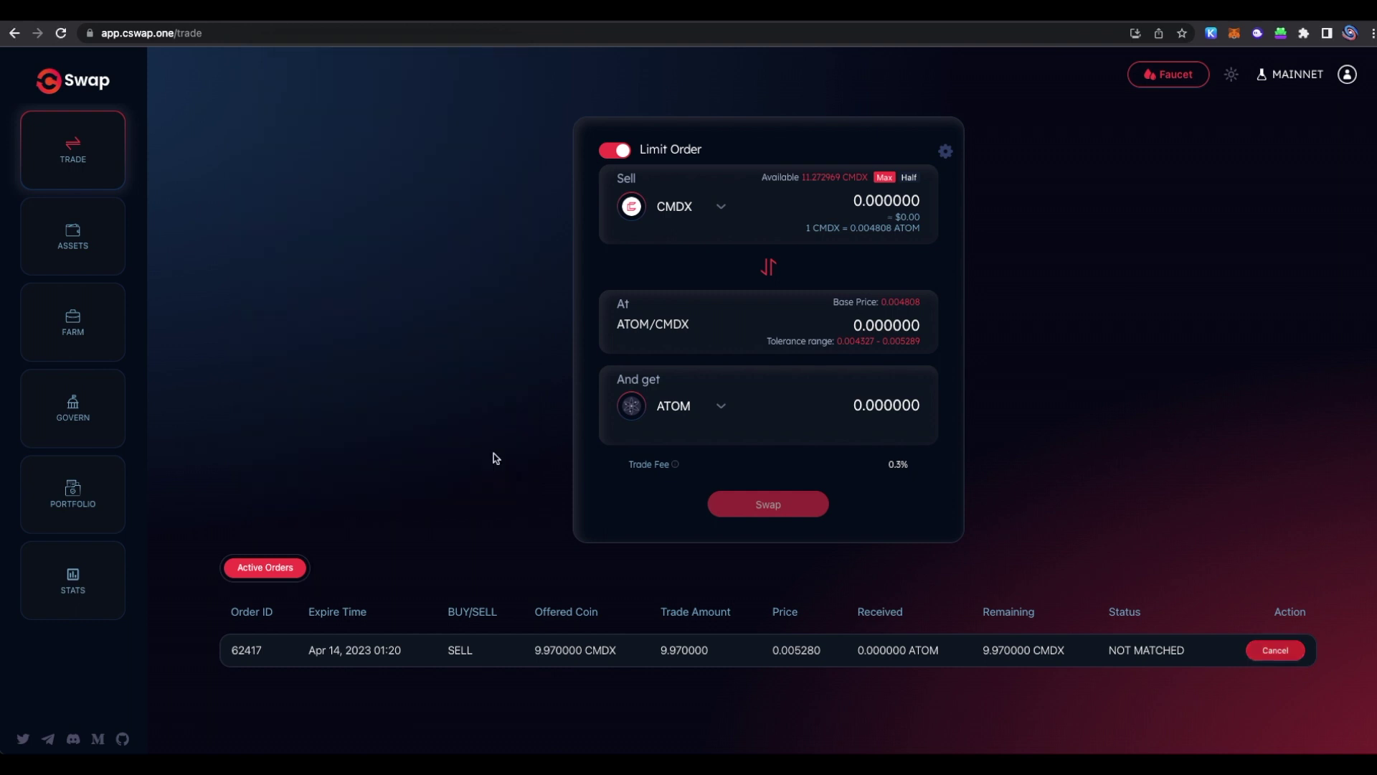